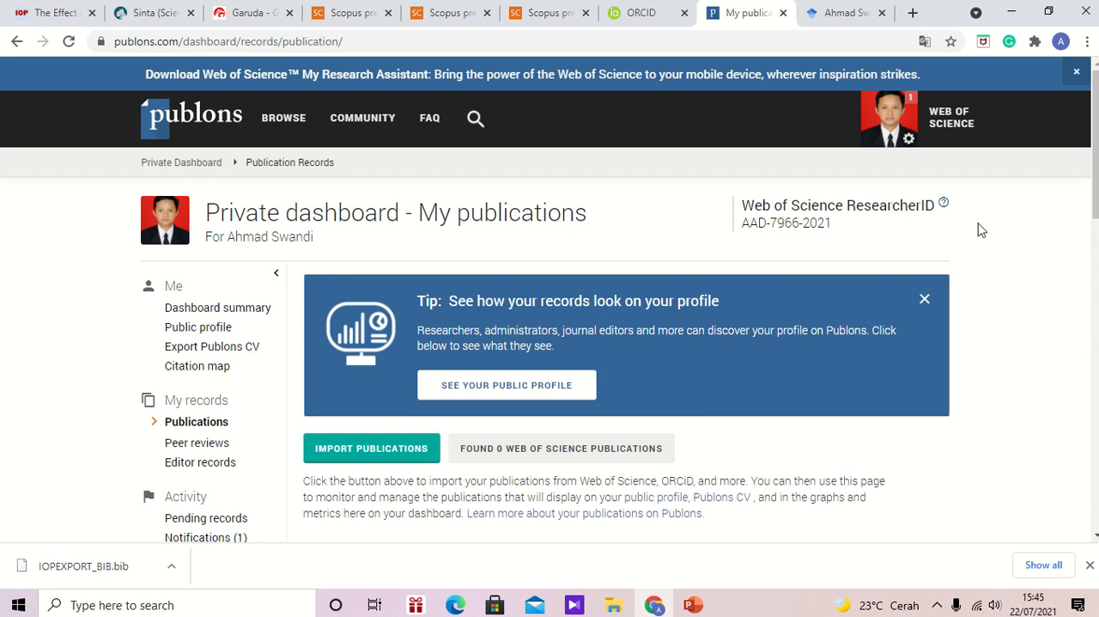
- Review the publication list on the Publons dashboard and compare it with the documents and metrics on the Scopus author profile
left_click_drag(1095, 193, 1093, 390)
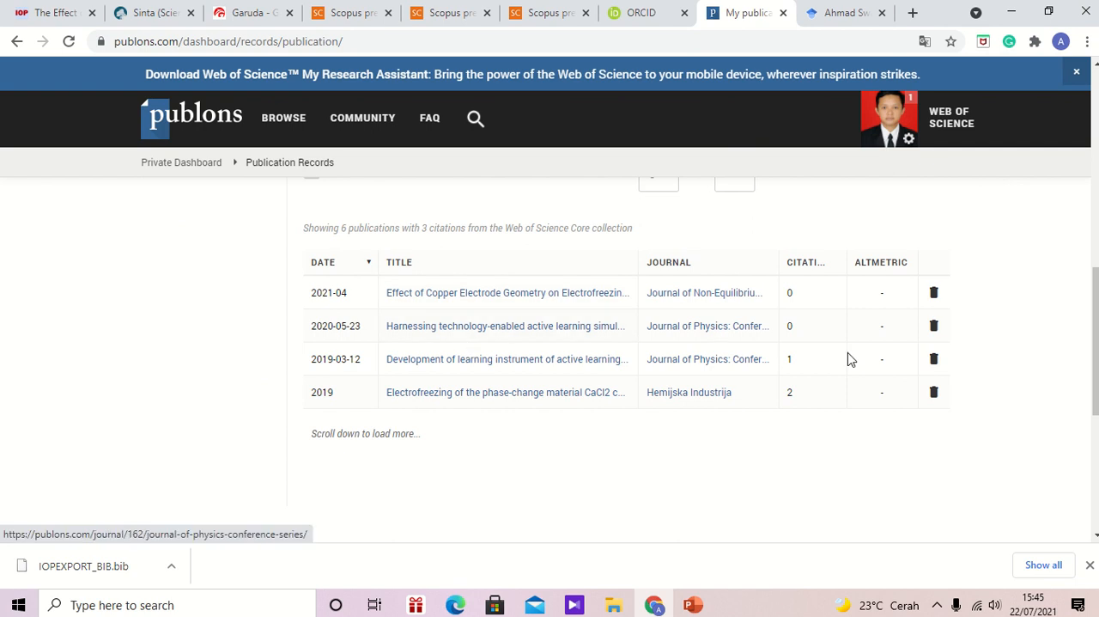
left_click_drag(1094, 355, 1089, 157)
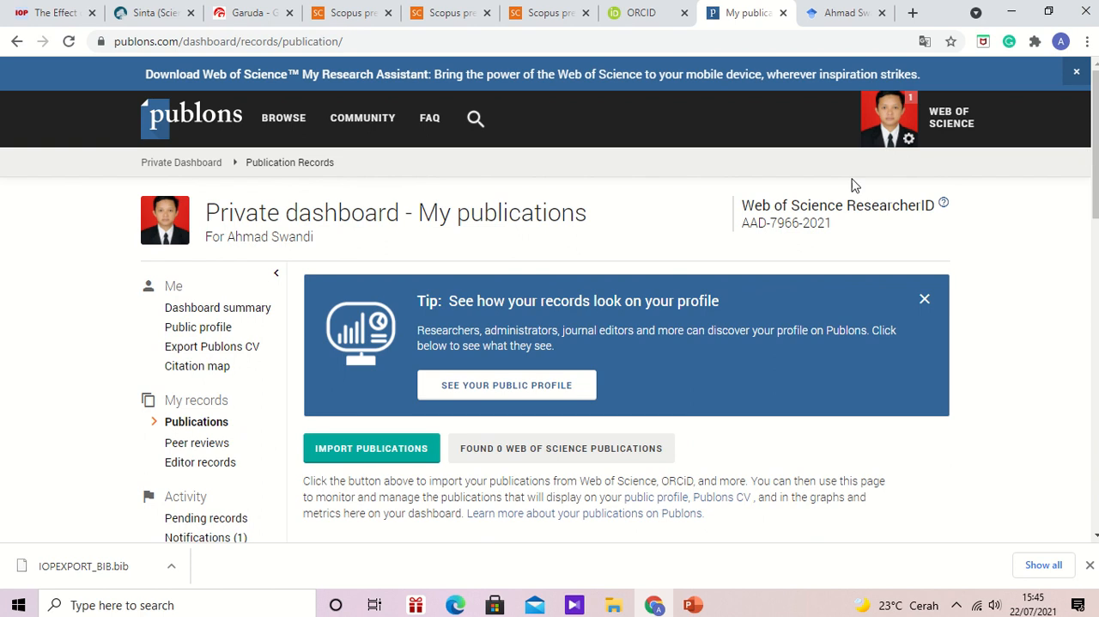
left_click(351, 7)
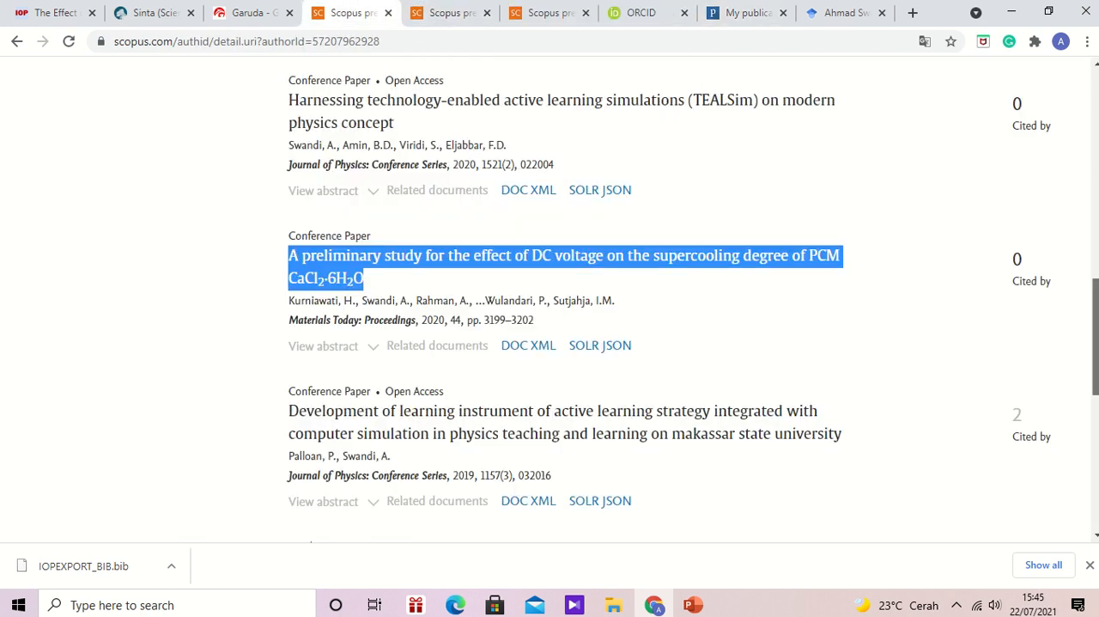
left_click_drag(1096, 326, 1096, 133)
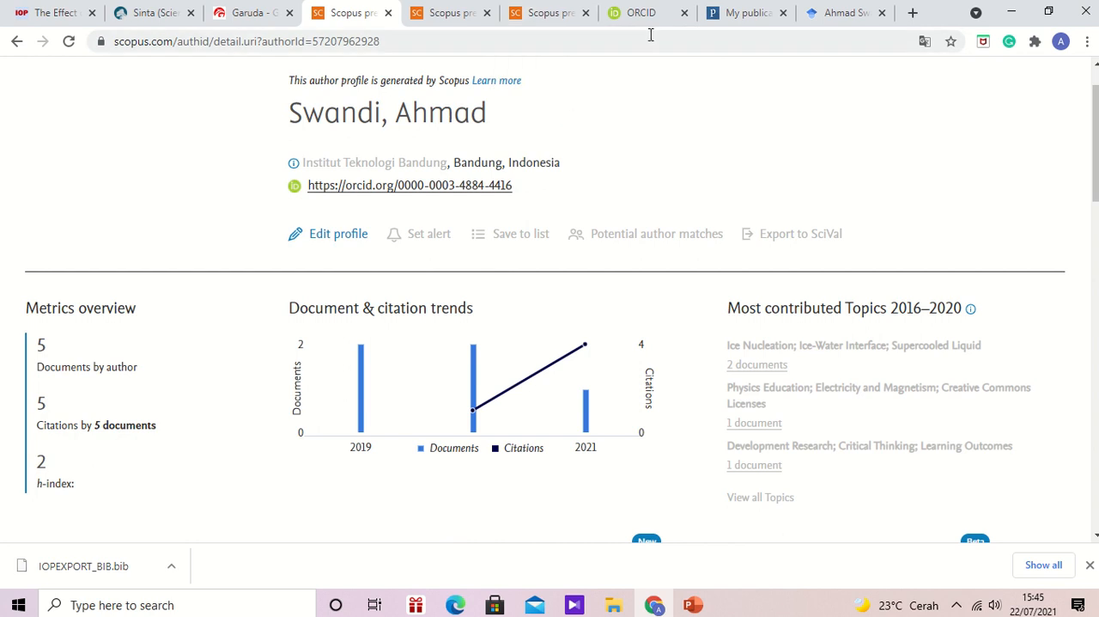
- Sign in to ORCID with the already filled-in account credentials
mouse_move(644, 6)
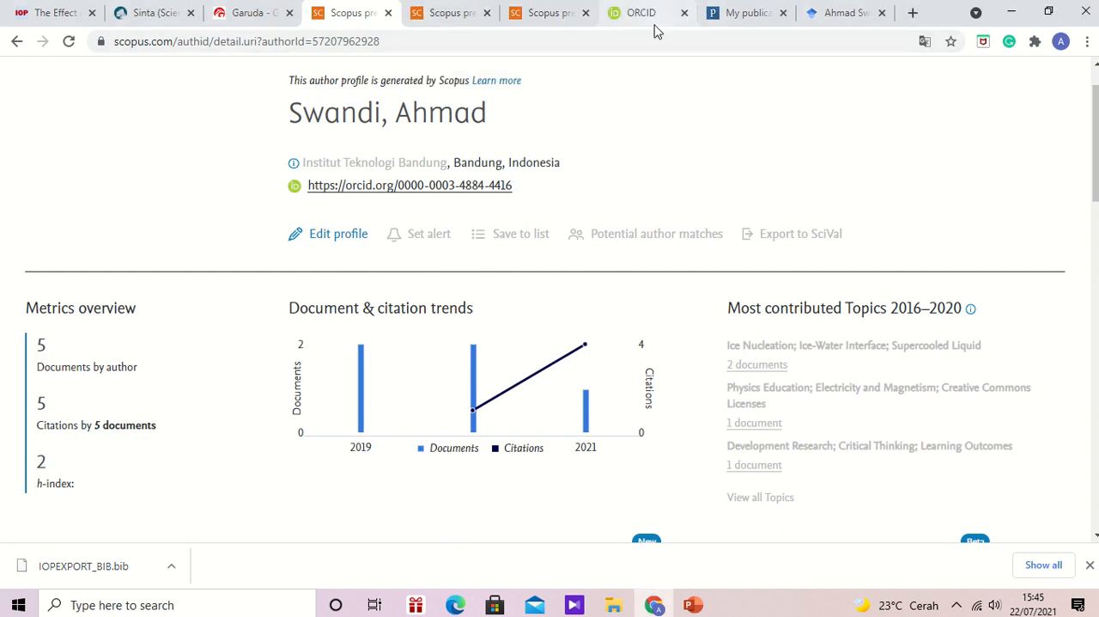
left_click(649, 15)
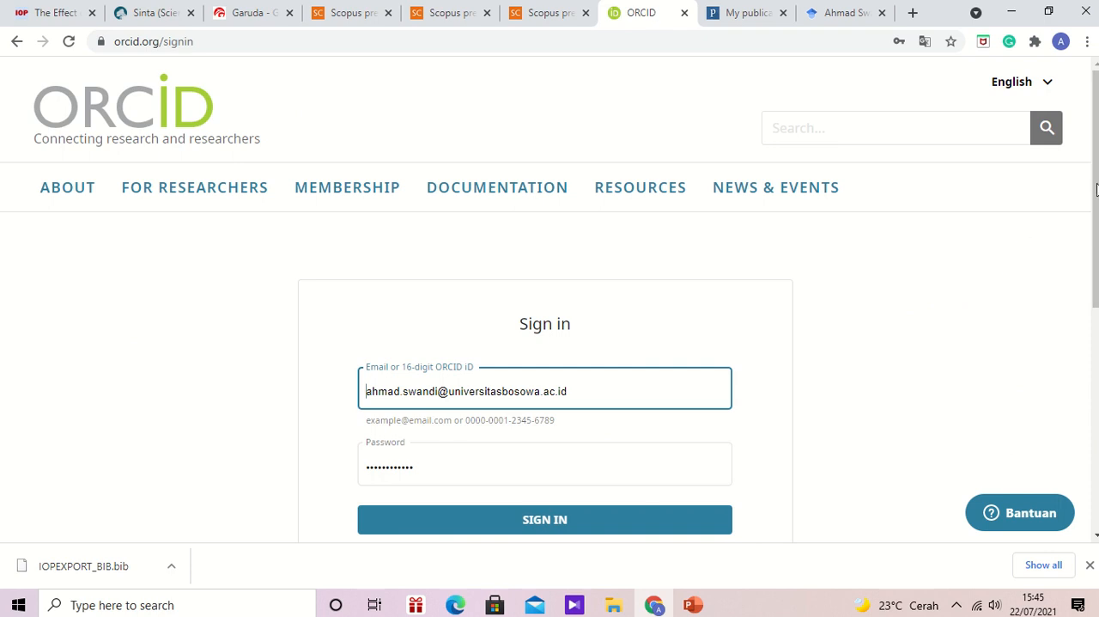
left_click_drag(1097, 189, 1098, 311)
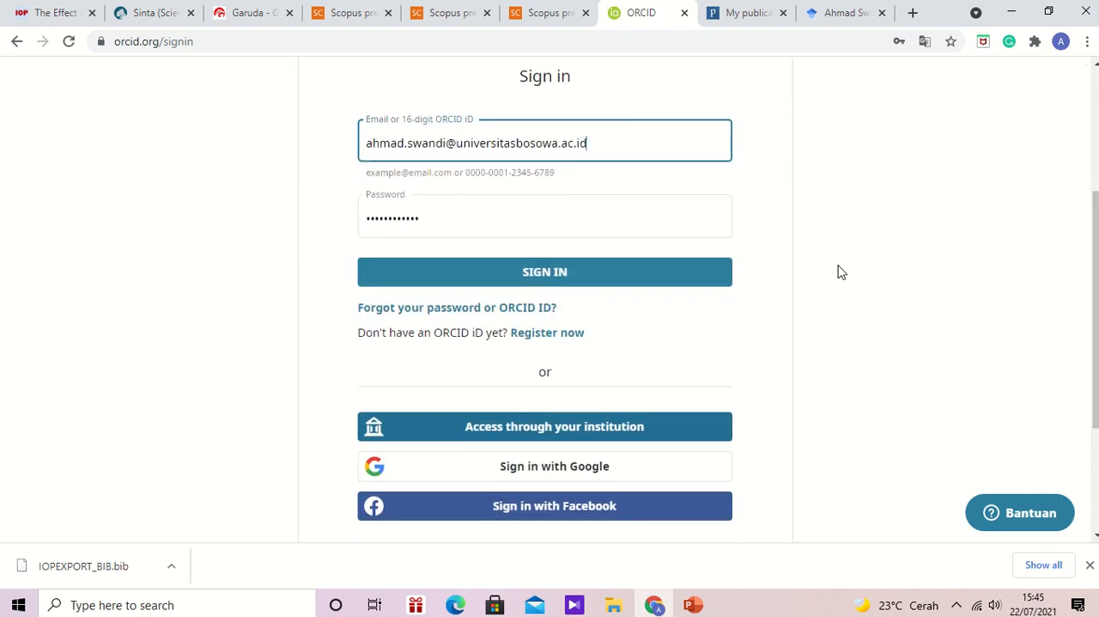
left_click(542, 274)
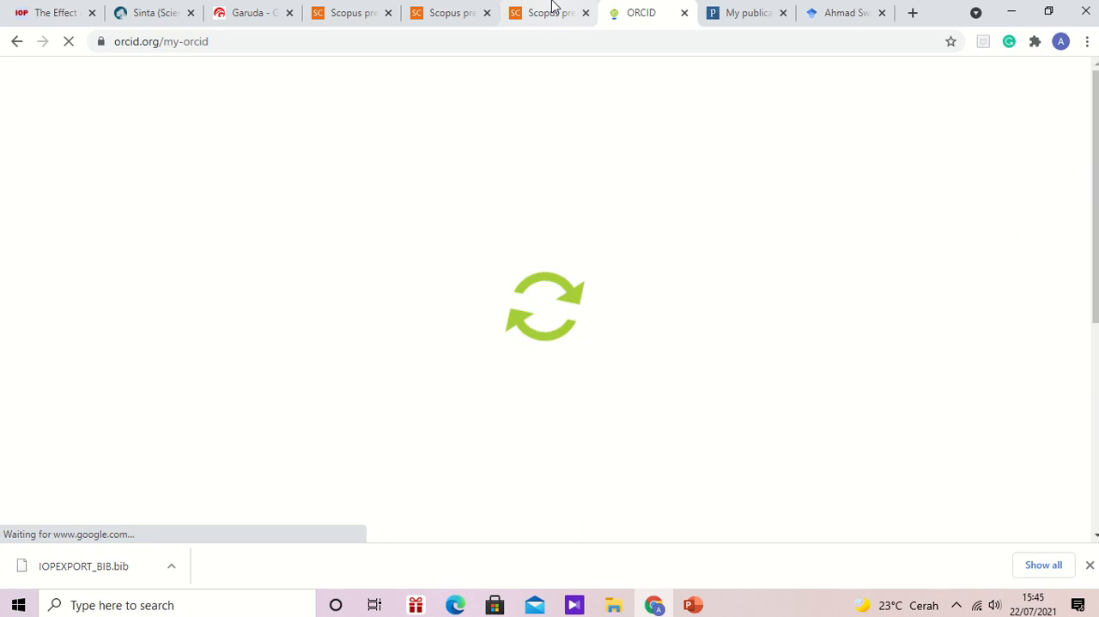
- Examine the works listed in the ORCID record and compare them with the Scopus author profile
mouse_move(555, 24)
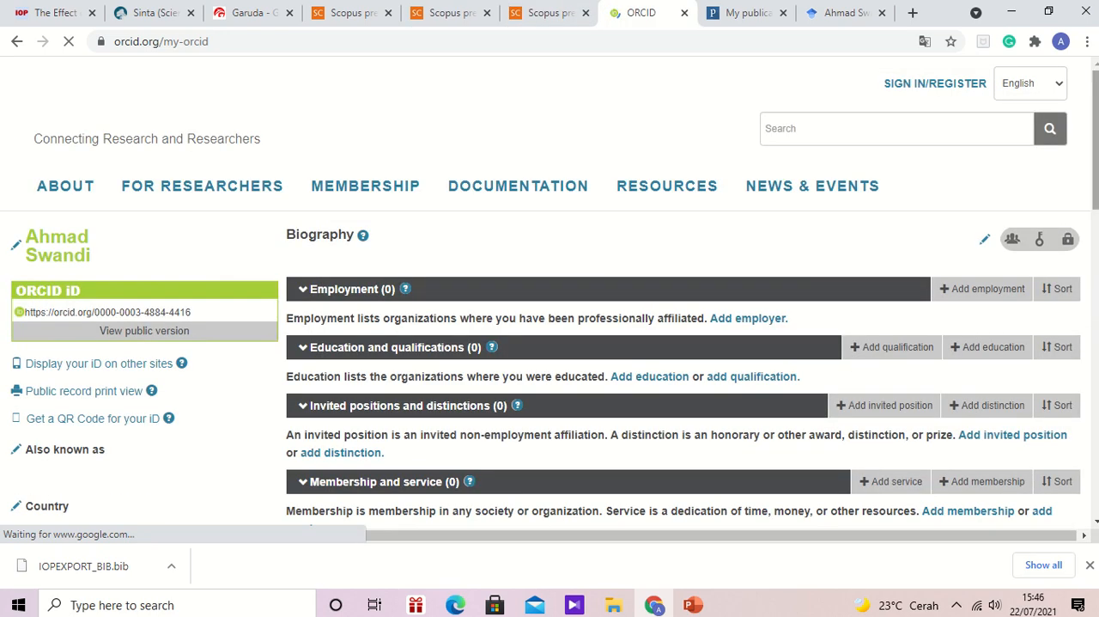
scroll(683, 344, "down", 6)
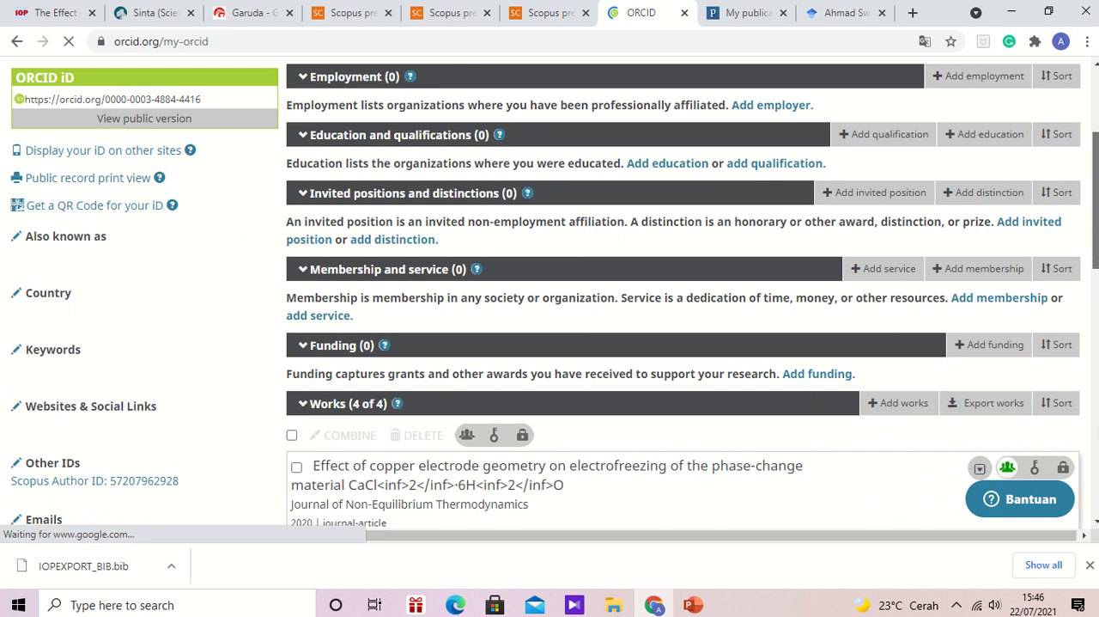
scroll(682, 344, "down", 4)
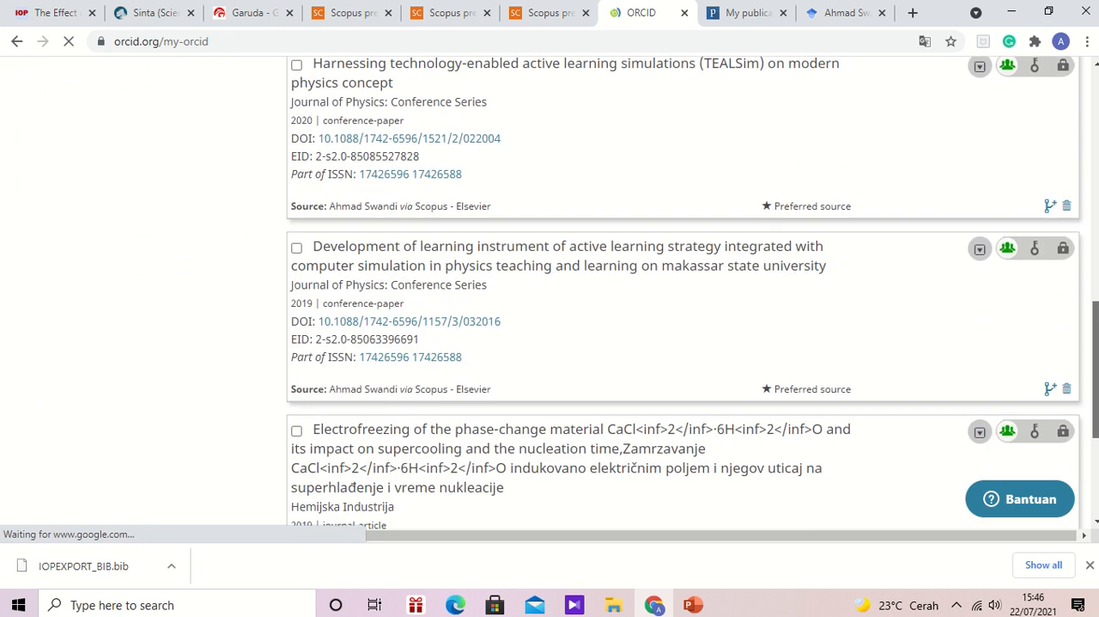
scroll(683, 343, "up", 5)
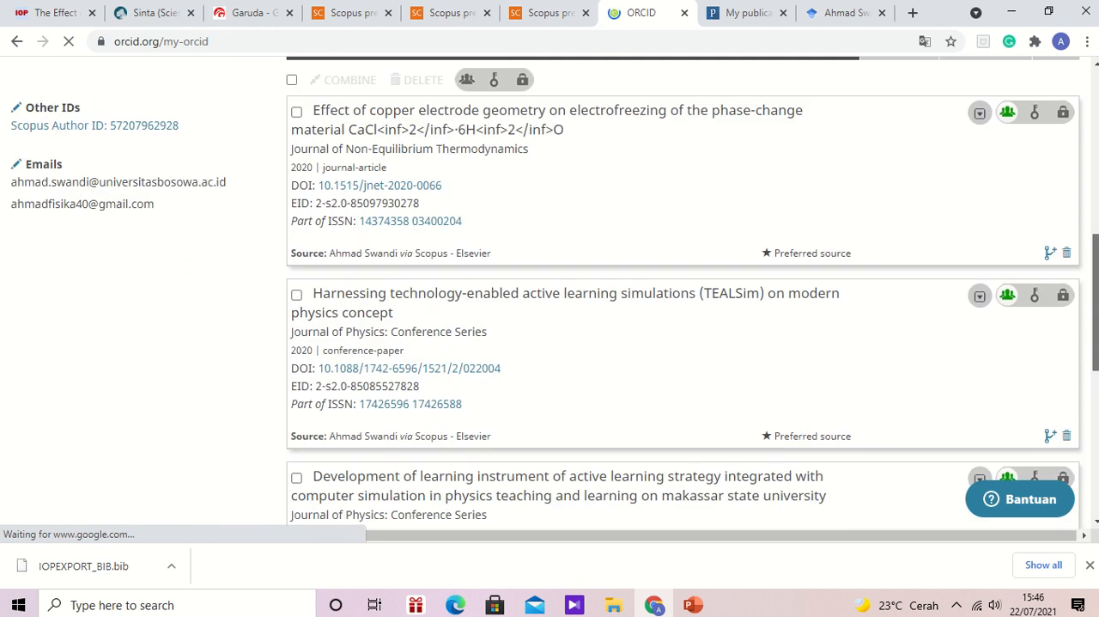
scroll(682, 344, "down", 2)
scroll(683, 343, "up", 3)
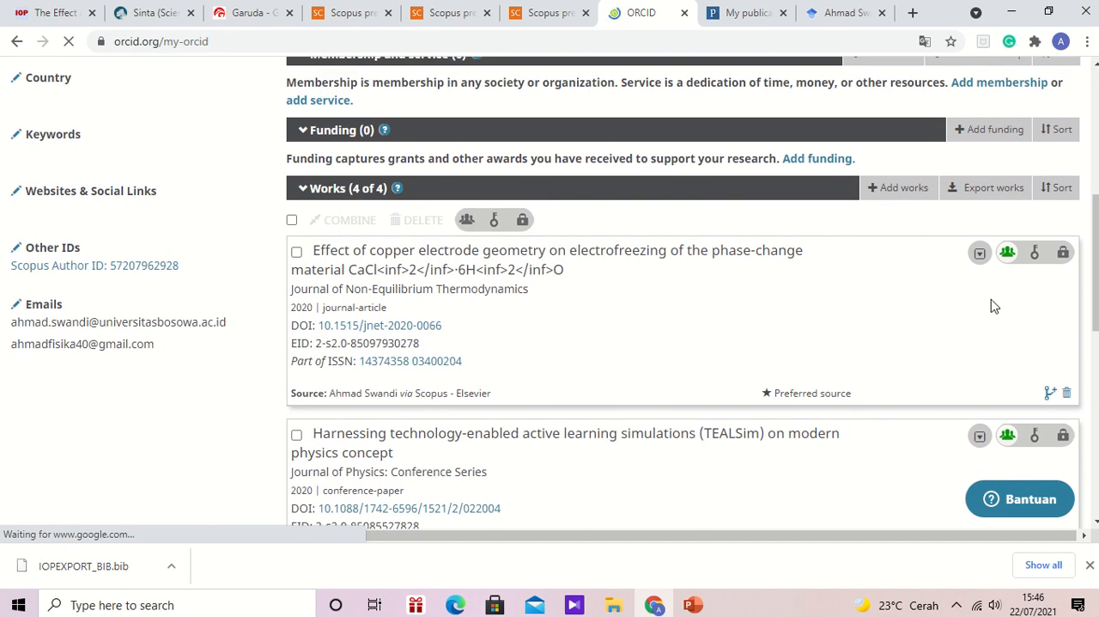
scroll(995, 307, "up", 5)
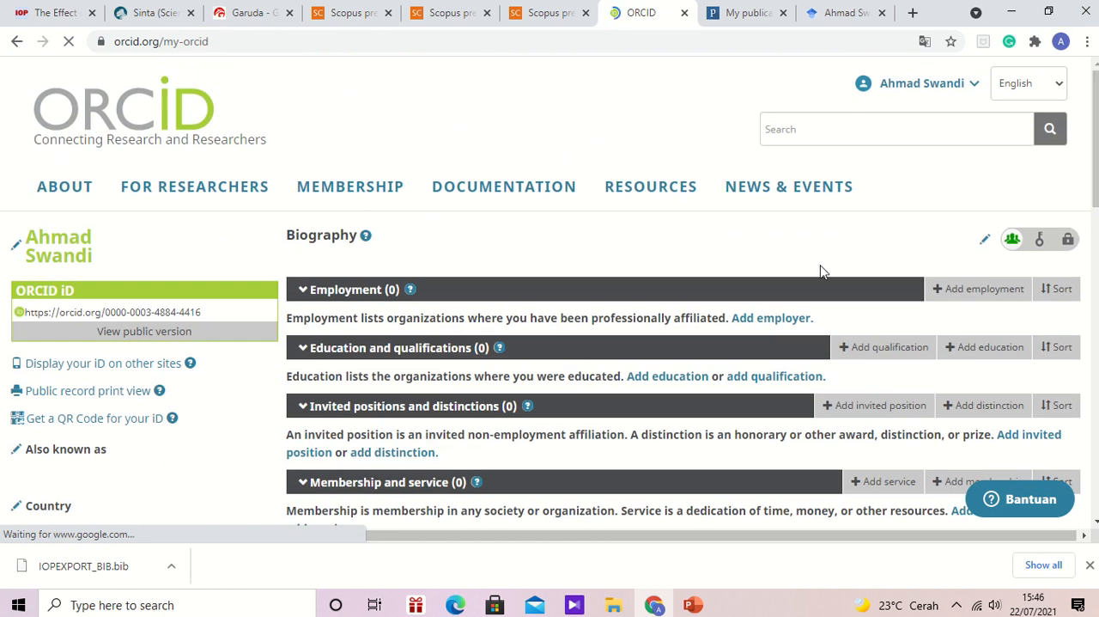
left_click(361, 12)
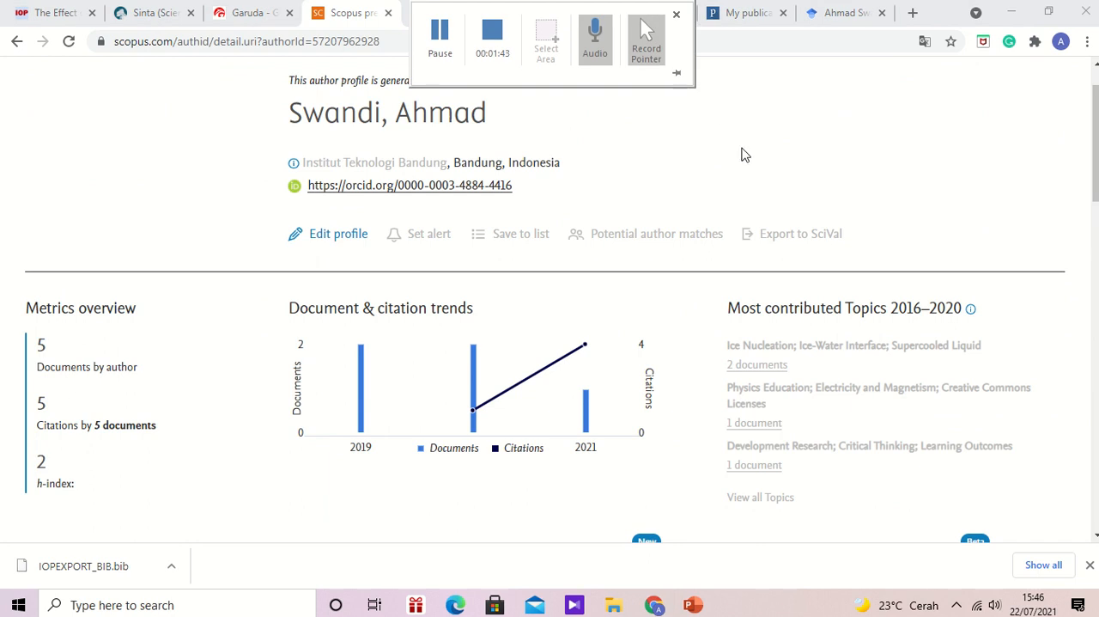
left_click(643, 13)
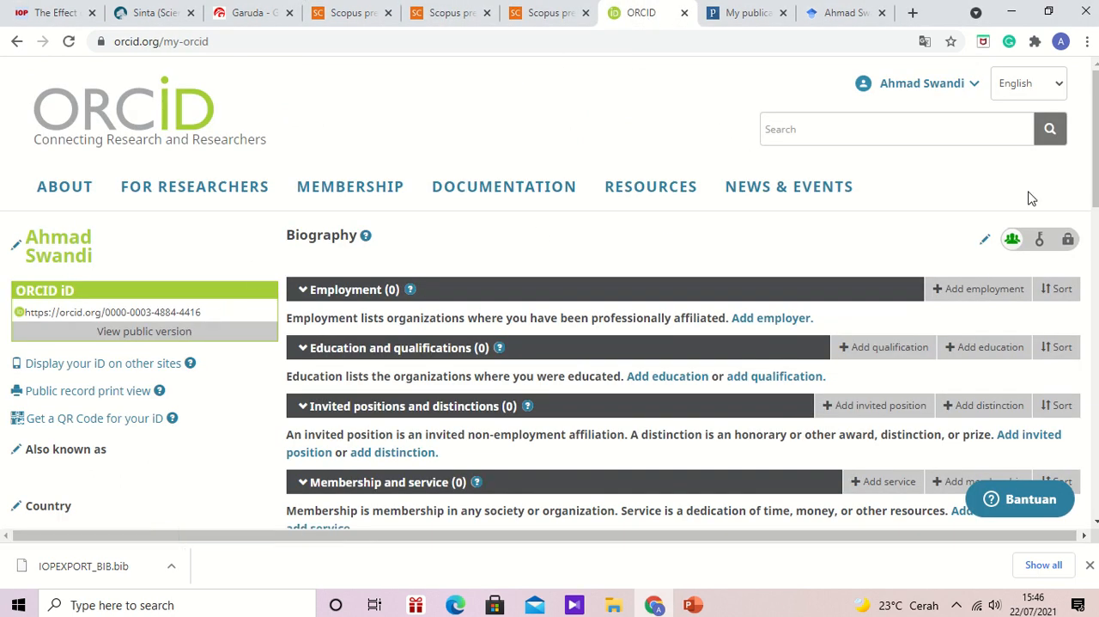
left_click_drag(1096, 199, 1096, 469)
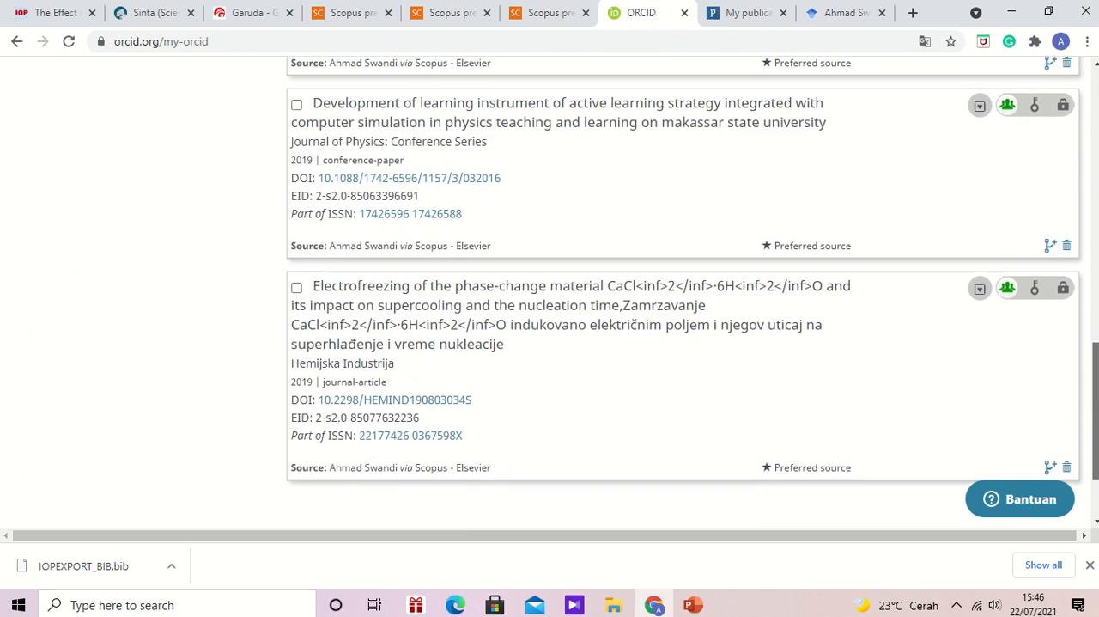
scroll(780, 209, "up", 3)
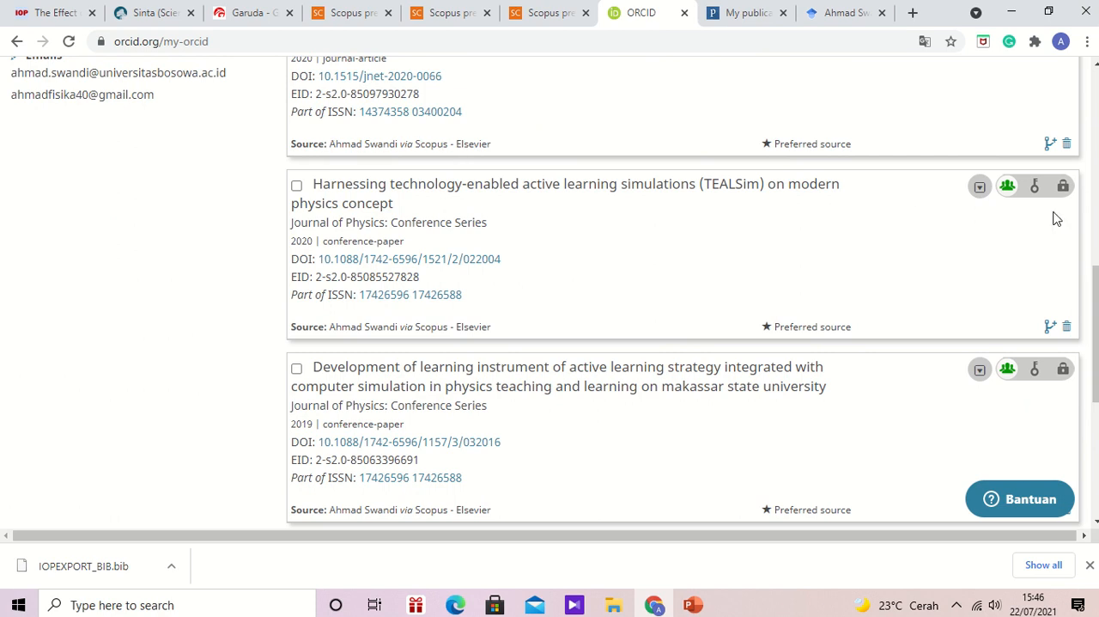
scroll(1057, 219, "up", 5)
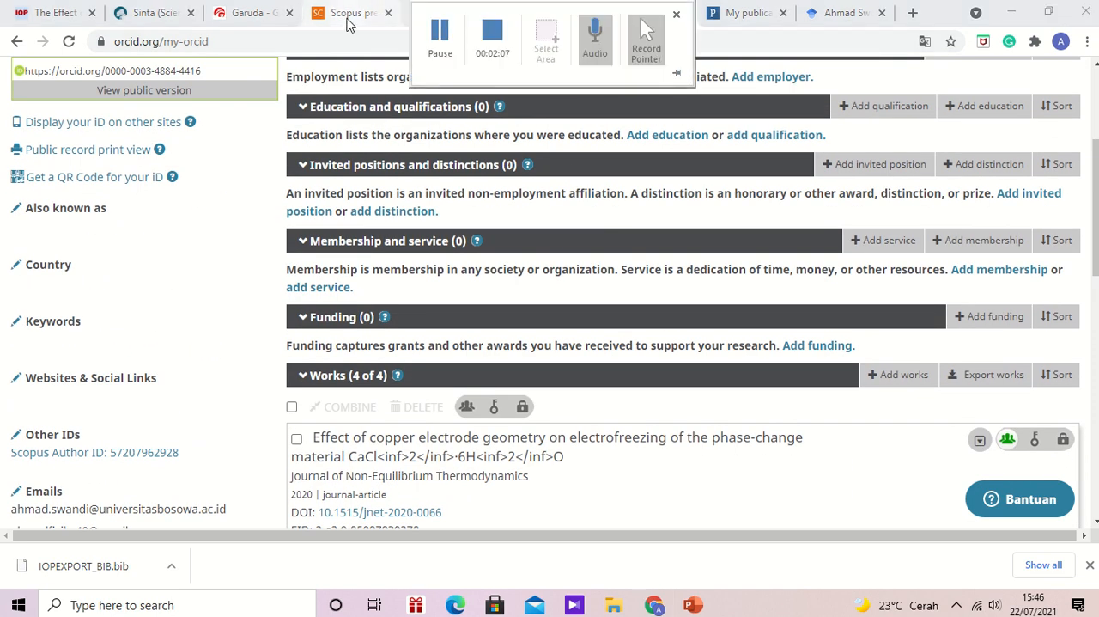
- Close the extra Scopus Preview welcome page and return to the Scopus author profile
left_click(457, 17)
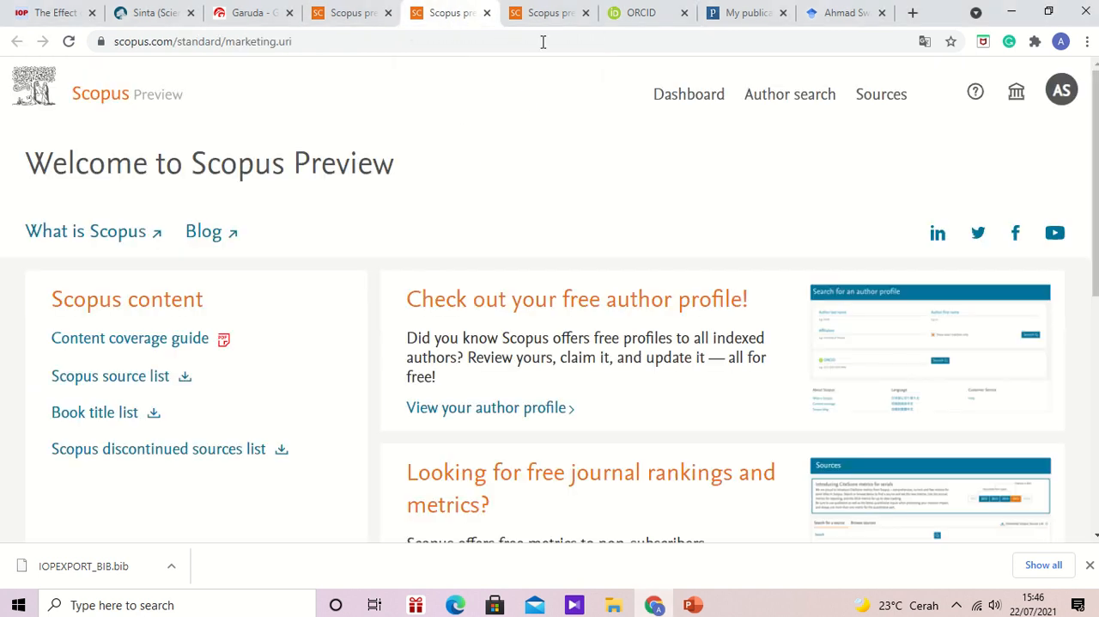
left_click(487, 13)
left_click(361, 14)
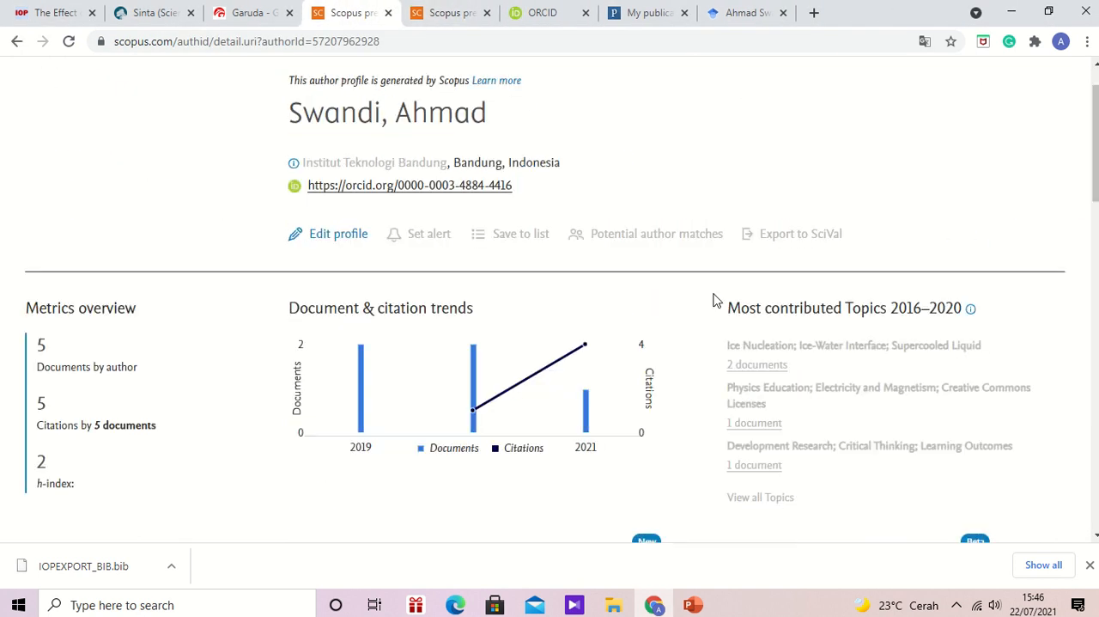
- Start editing the Scopus author profile, keep the offered preferred name and continue to the document review
mouse_move(1096, 146)
left_mouse_down()
mouse_move(1096, 185)
mouse_move(1095, 136)
left_mouse_up()
left_click(331, 283)
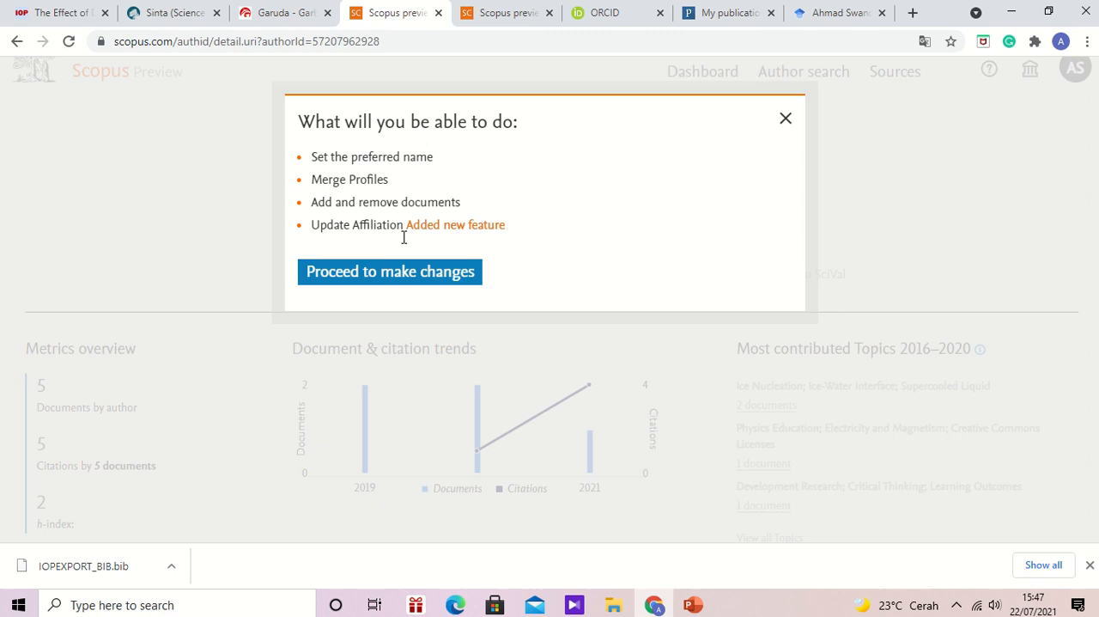
left_click(389, 280)
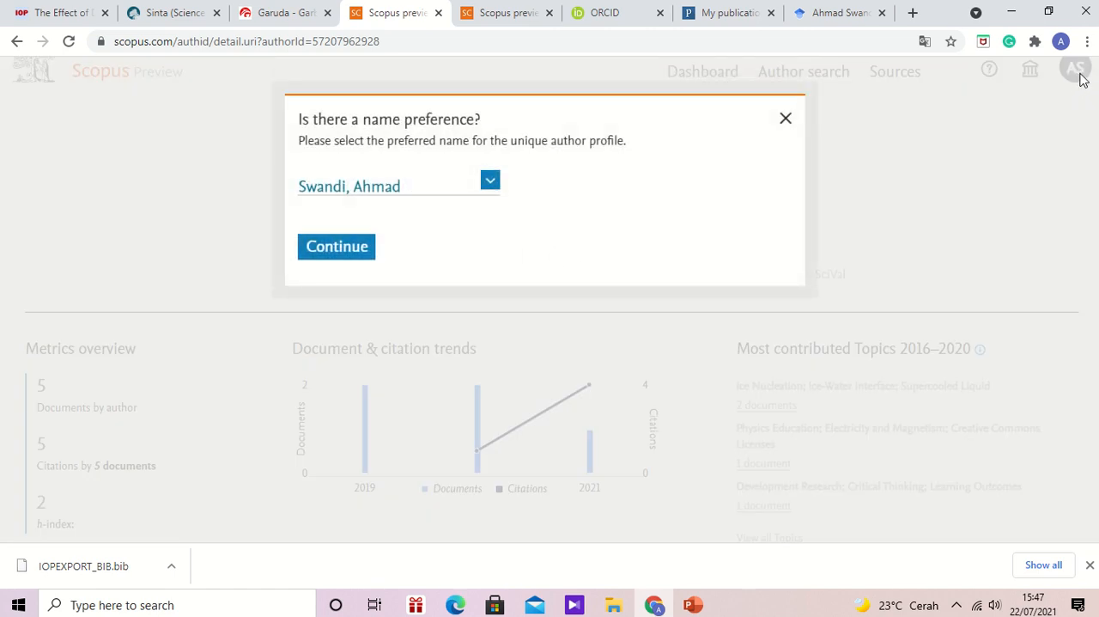
left_click(326, 256)
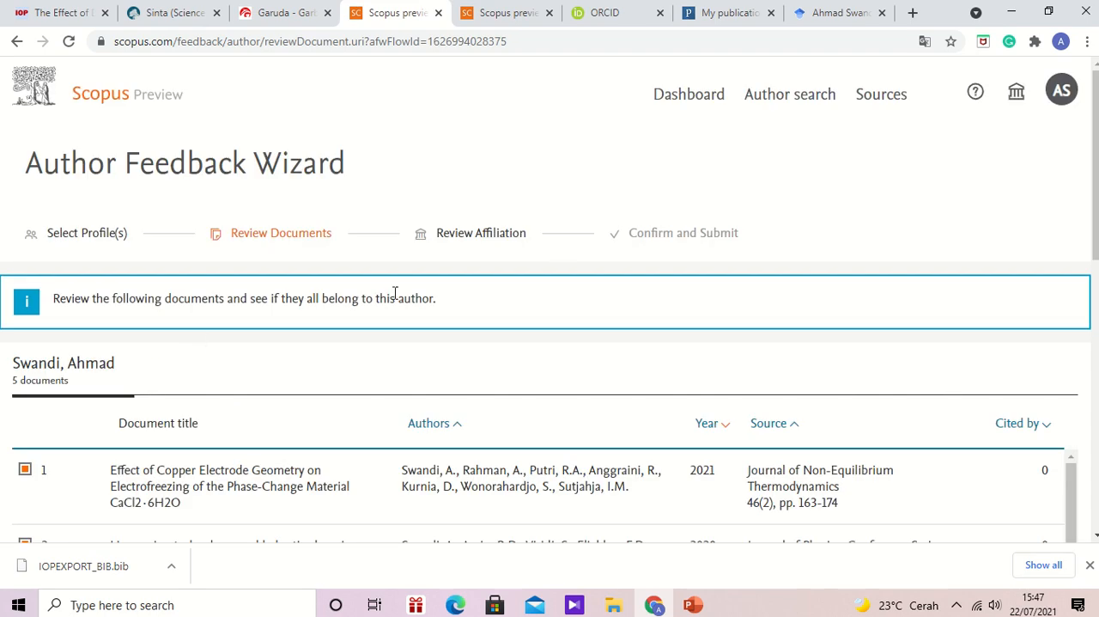
- Check the documents in the Author Feedback Wizard against the IOPscience article on DC voltage and TBAB solidification
scroll(550, 301, "down", 4)
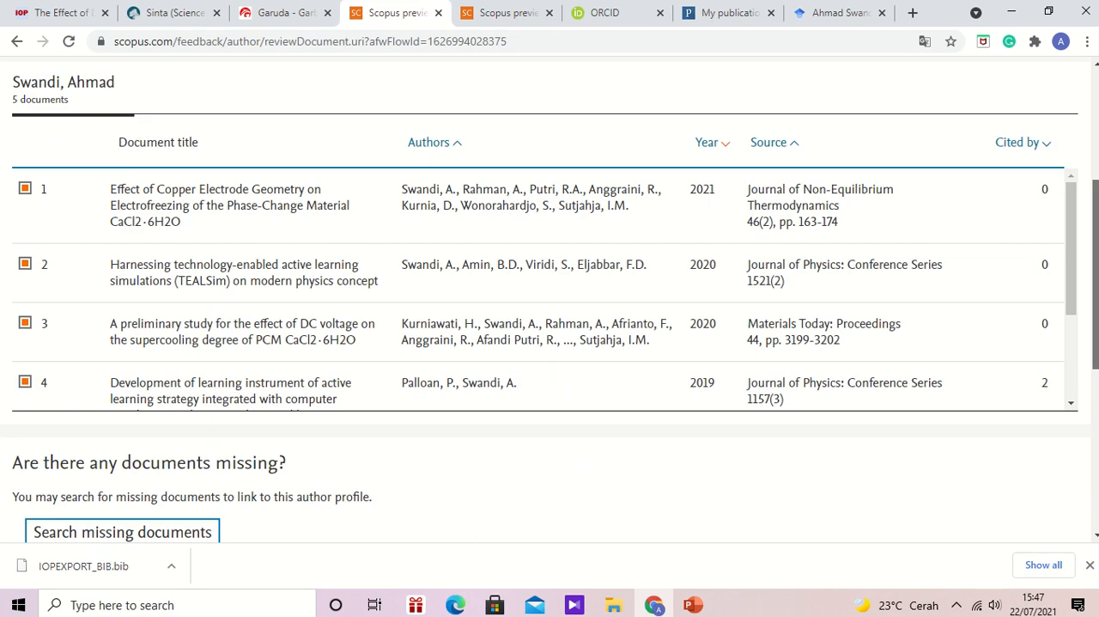
scroll(550, 301, "up", 2)
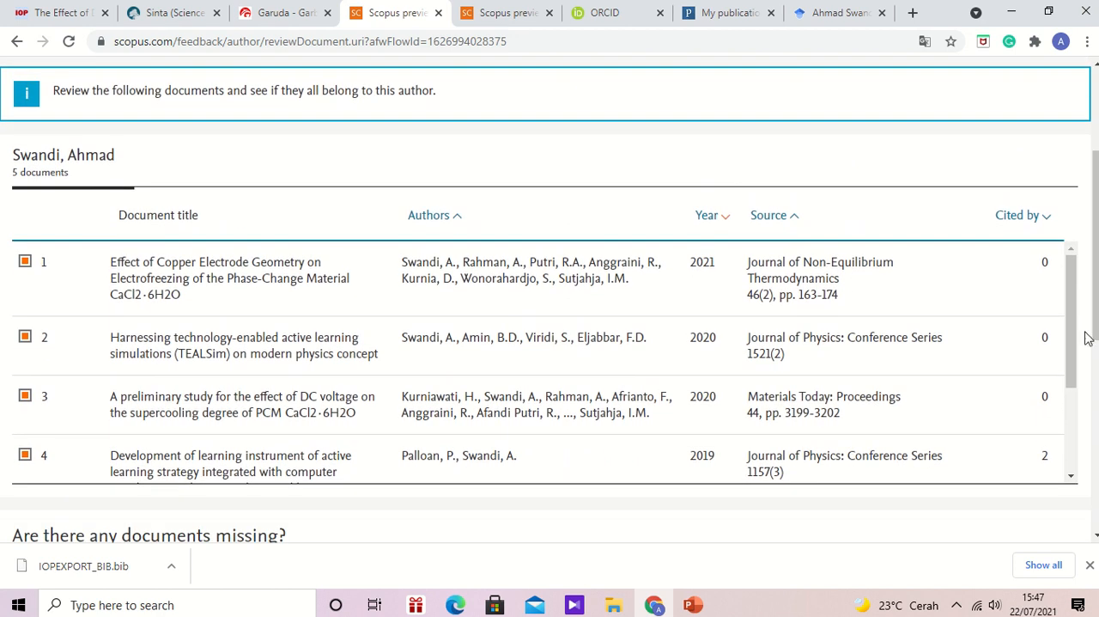
left_click_drag(1075, 340, 1083, 432)
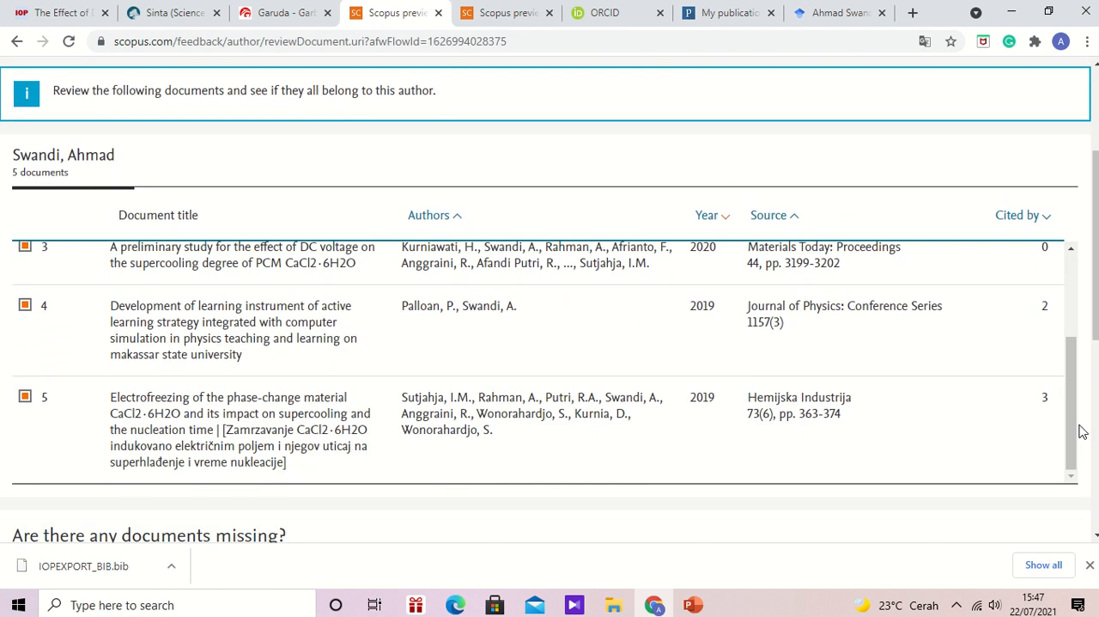
left_click_drag(1096, 317, 1097, 253)
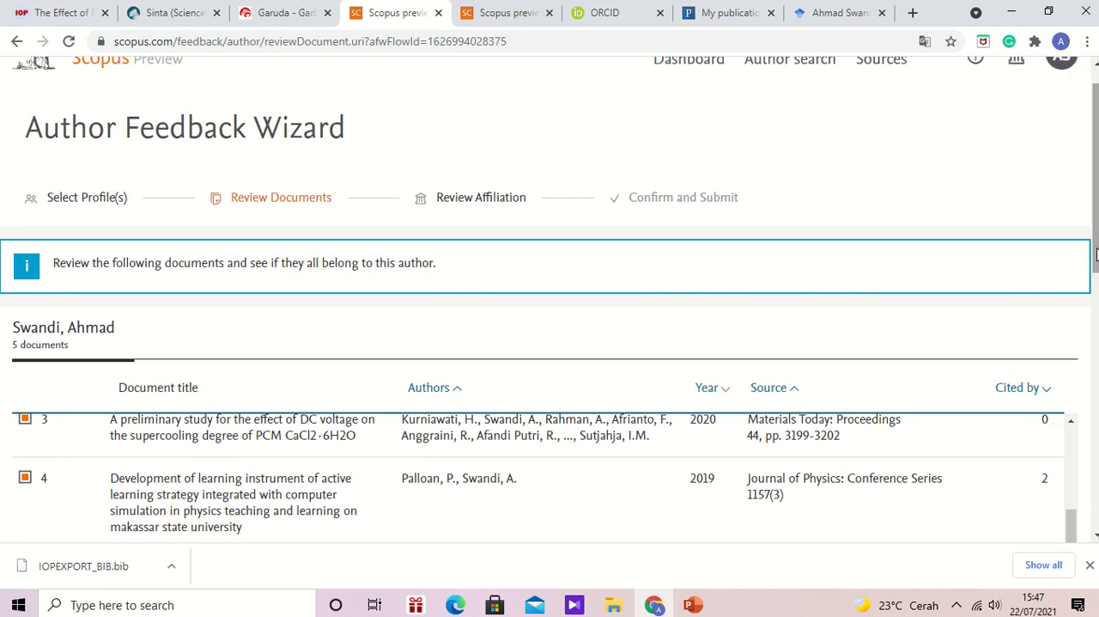
left_click(60, 9)
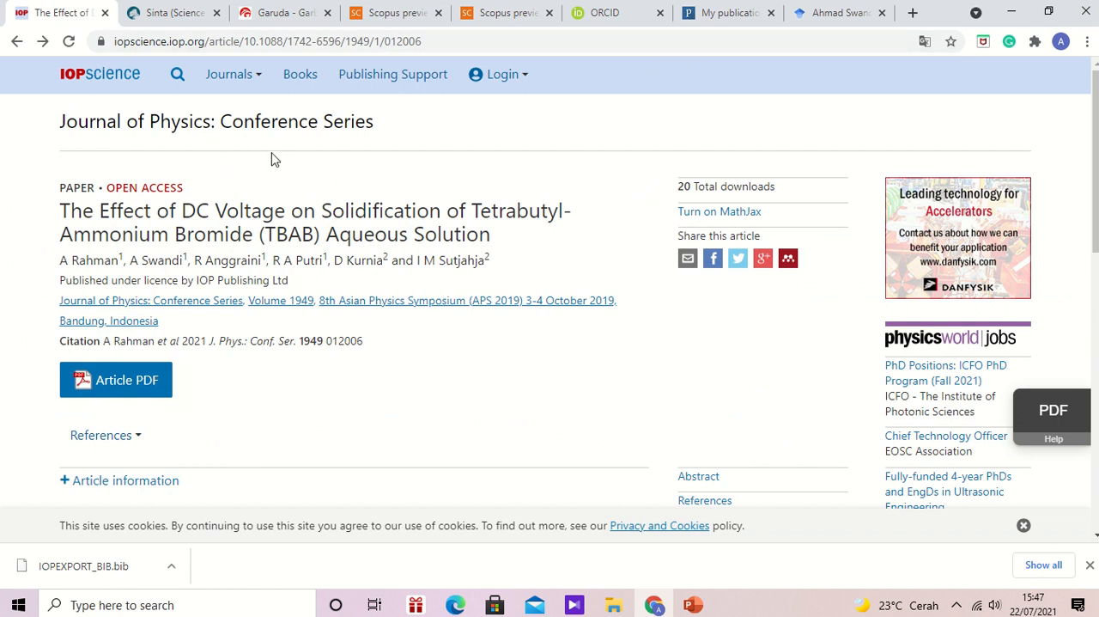
left_click(388, 16)
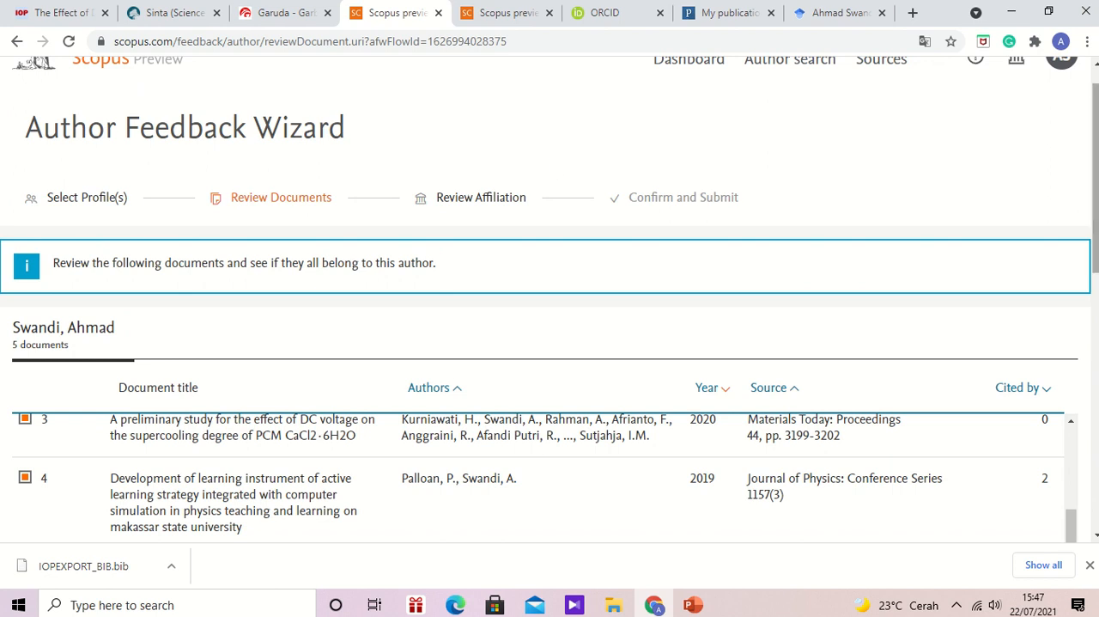
- Open the missing-document search in the Author Feedback Wizard and display its search criteria, from article title to EID
scroll(550, 344, "down", 3)
scroll(593, 421, "down", 5)
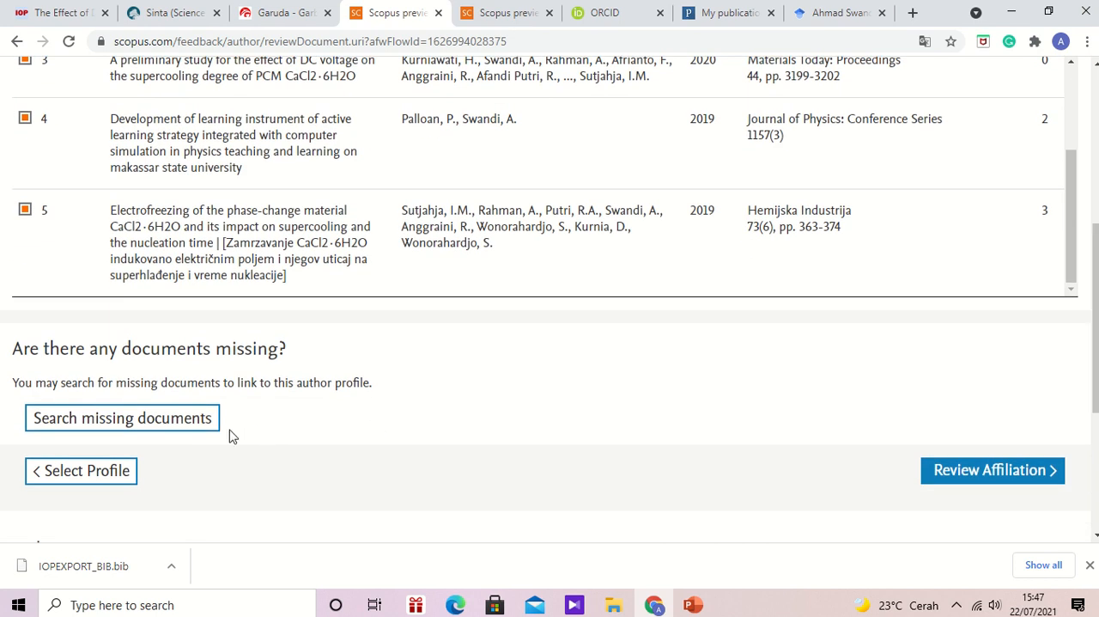
left_click(167, 423)
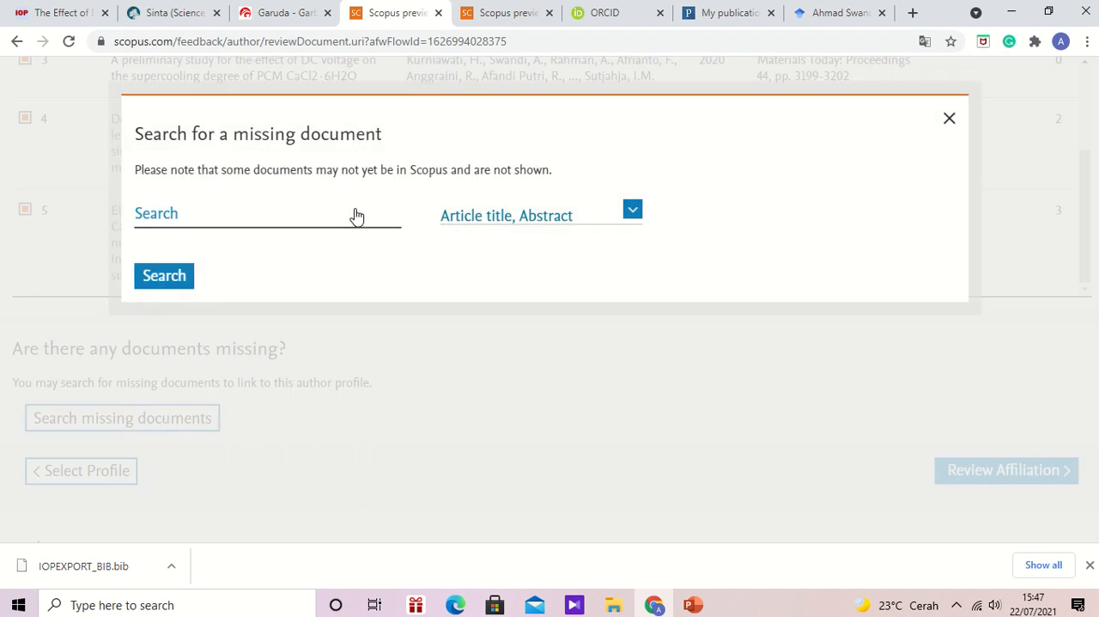
left_click(356, 216)
left_click(635, 209)
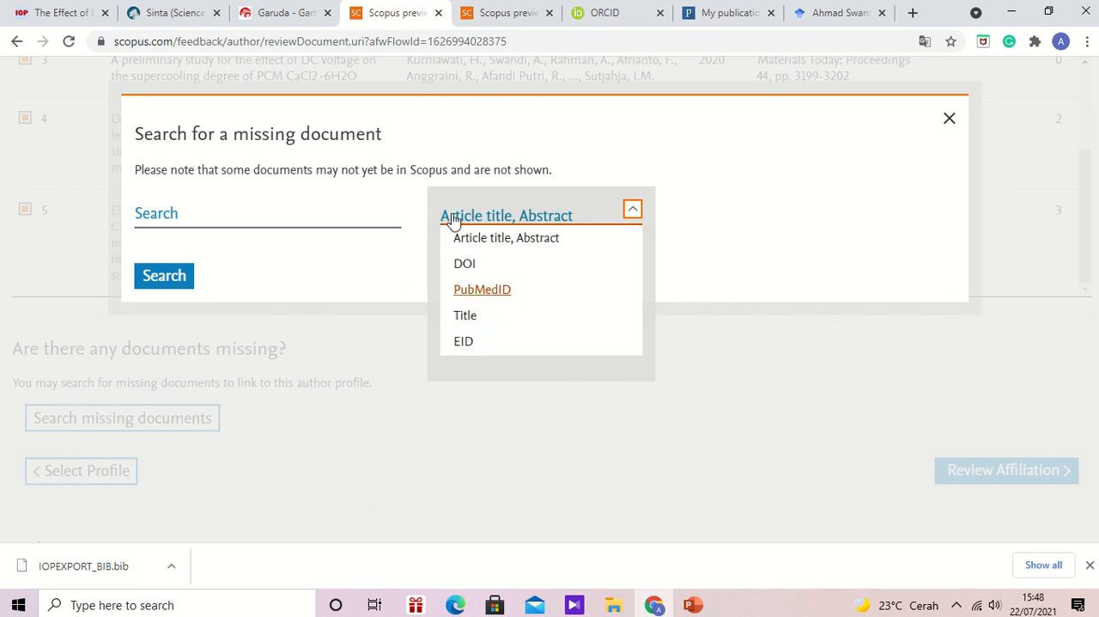
- Copy the full title of the IOPscience article on DC voltage and TBAB solidification
left_click(66, 9)
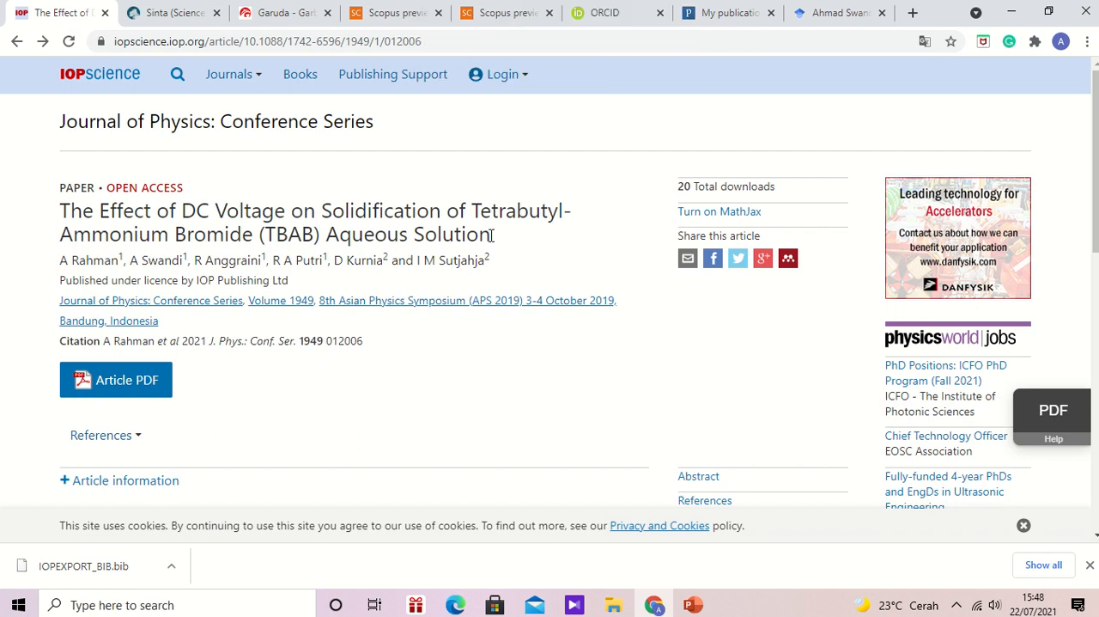
left_click_drag(491, 235, 58, 215)
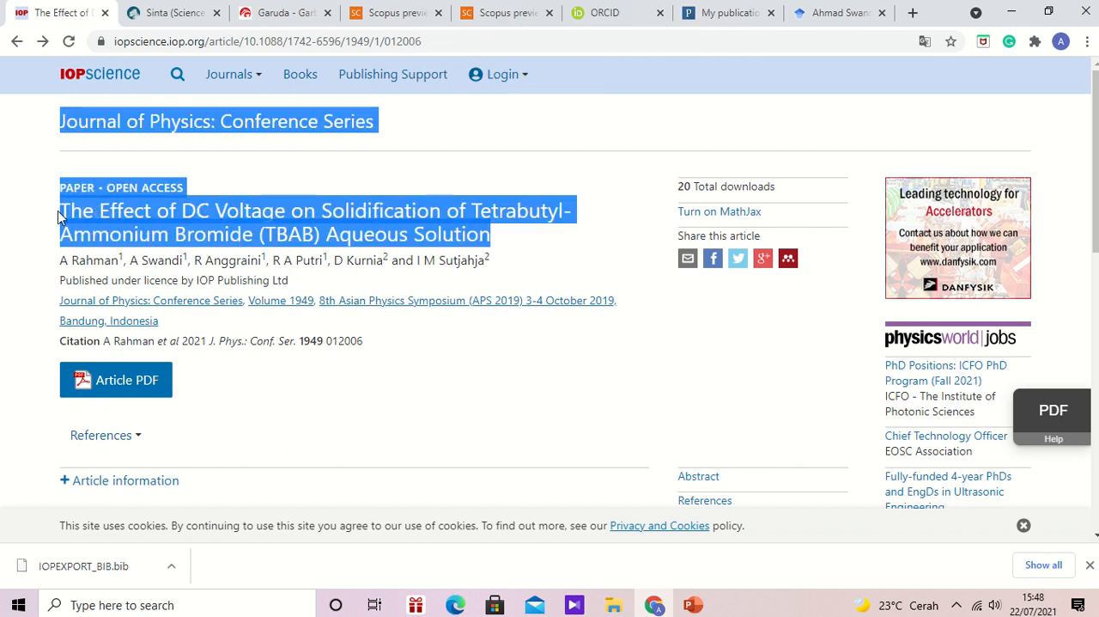
left_click(505, 248)
left_click_drag(215, 232, 63, 217)
key("ctrl+c")
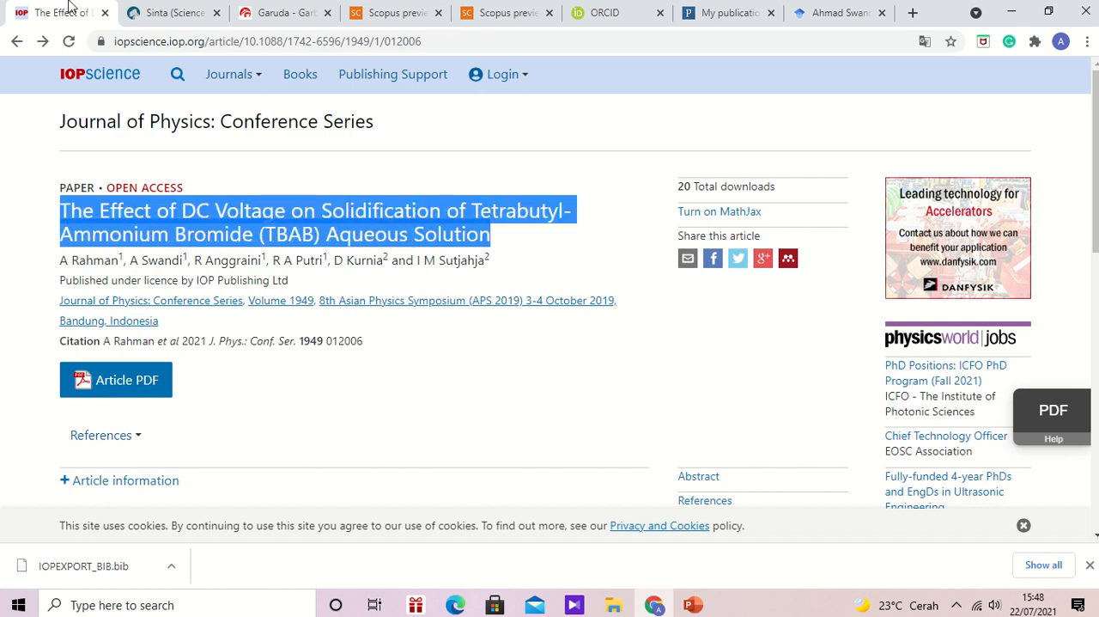
- Search the Scopus wizard's missing documents by Title for "The Effect of DC Voltage on Solidification of Tetrabutyl-Ammonium Bromide (TBAB) Aqueous Solution", and close the results
left_click(408, 16)
left_click(256, 220)
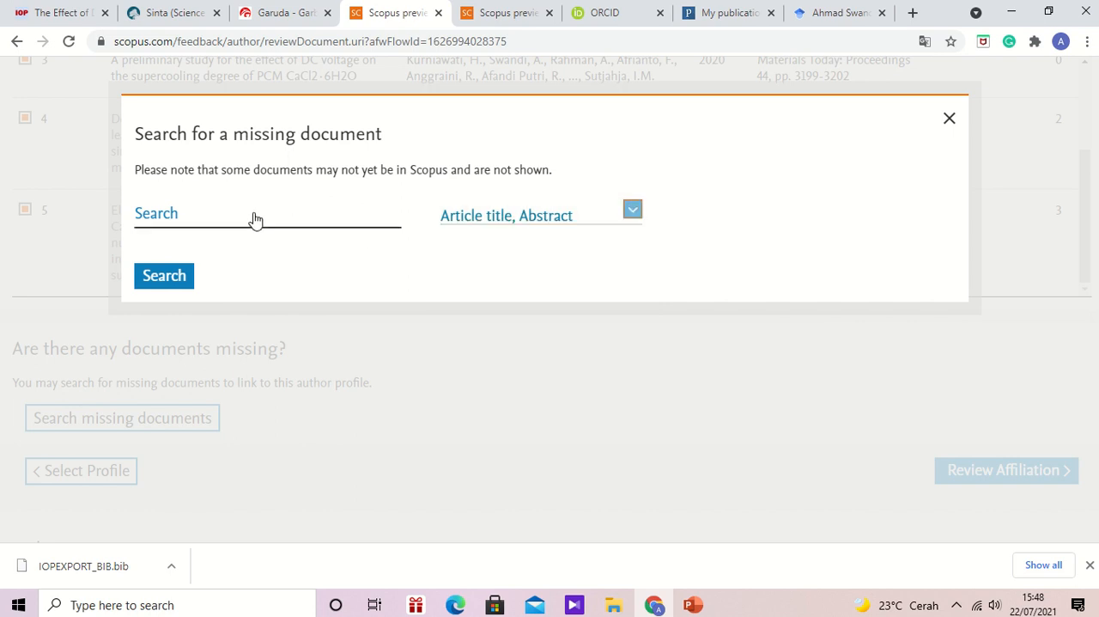
left_click(633, 213)
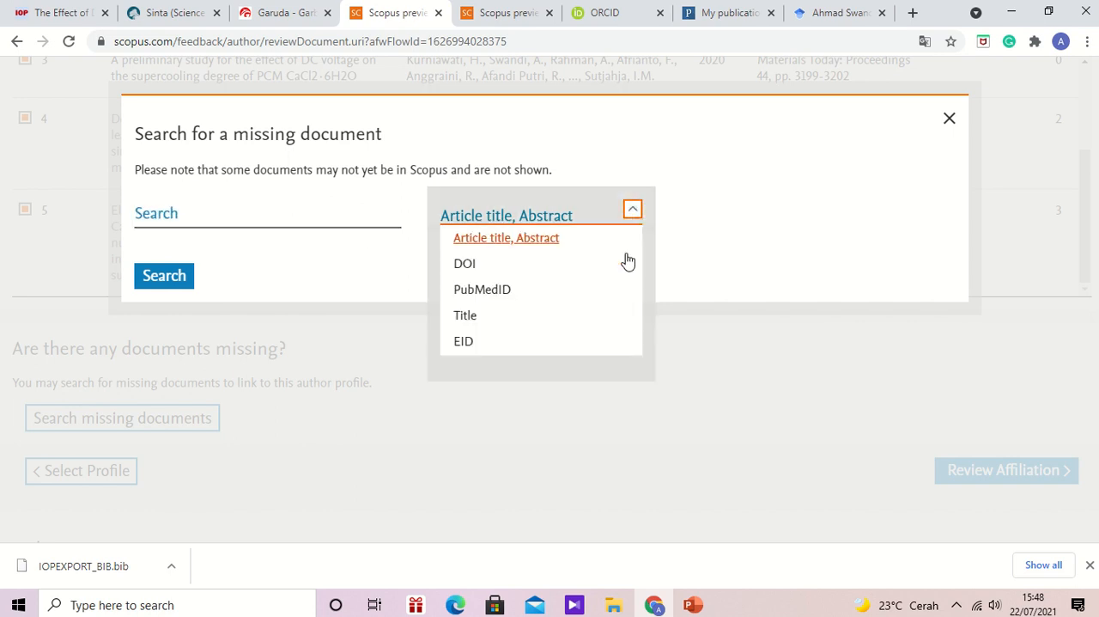
left_click(588, 323)
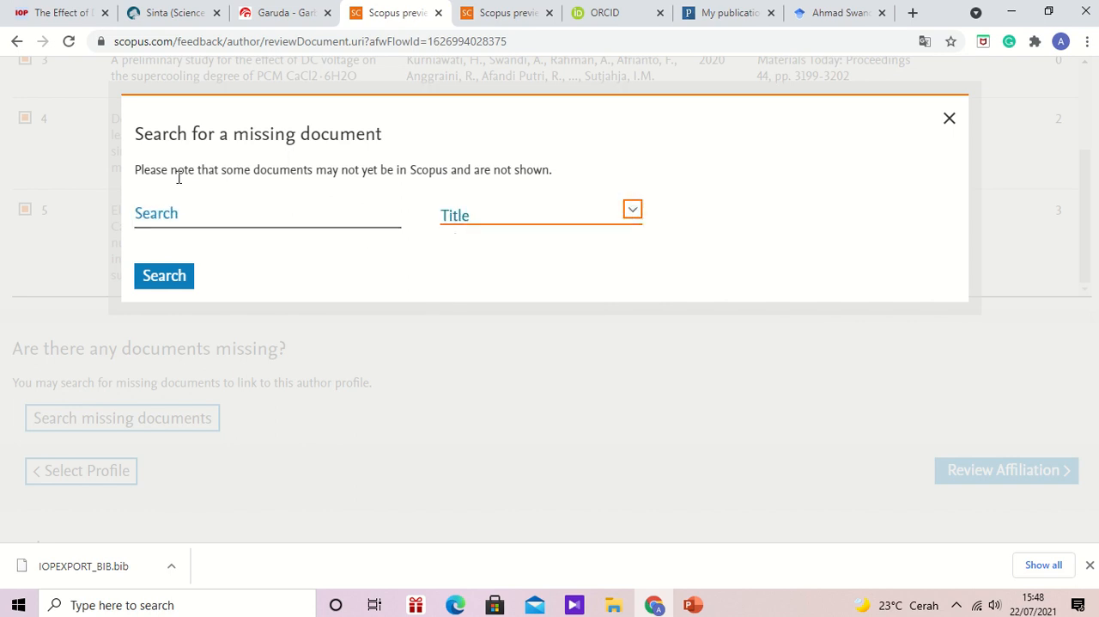
left_click(195, 220)
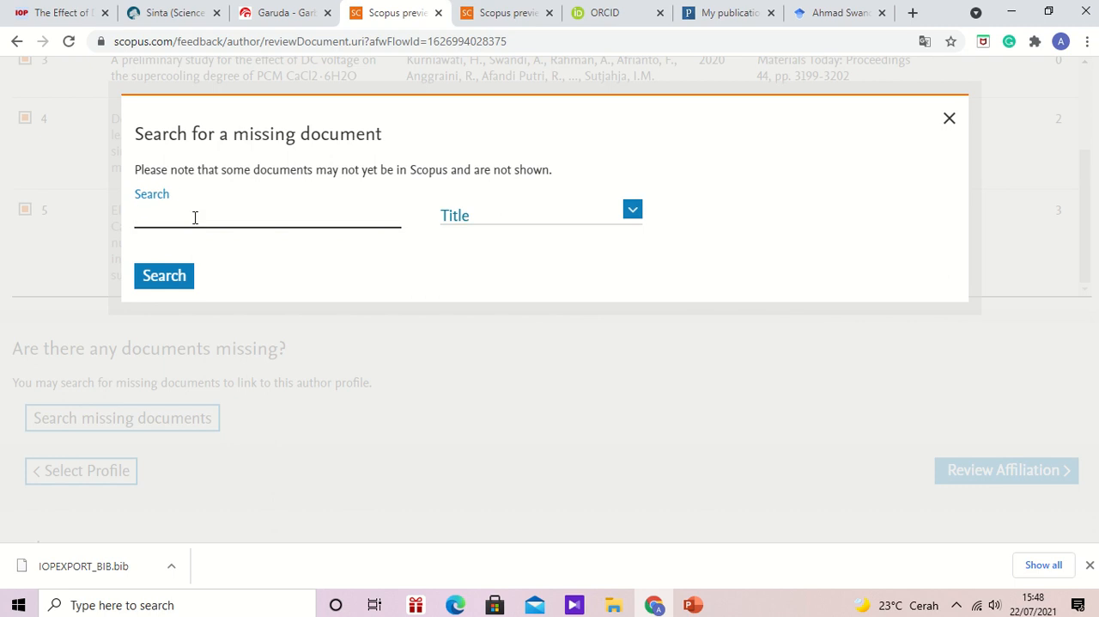
key("ctrl+v")
left_click(176, 276)
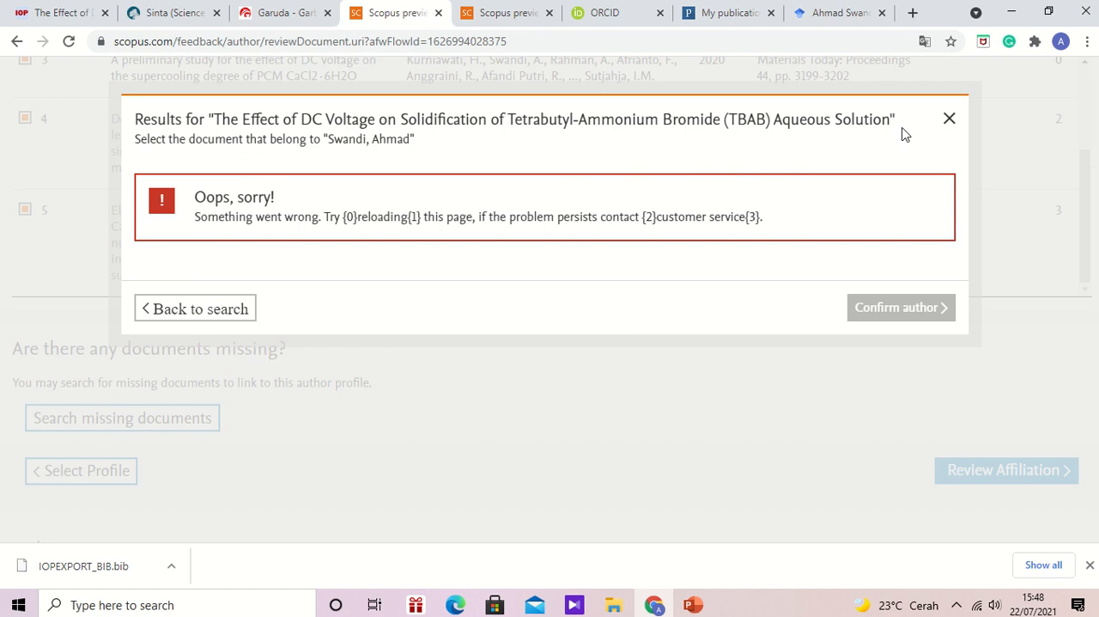
left_click(949, 121)
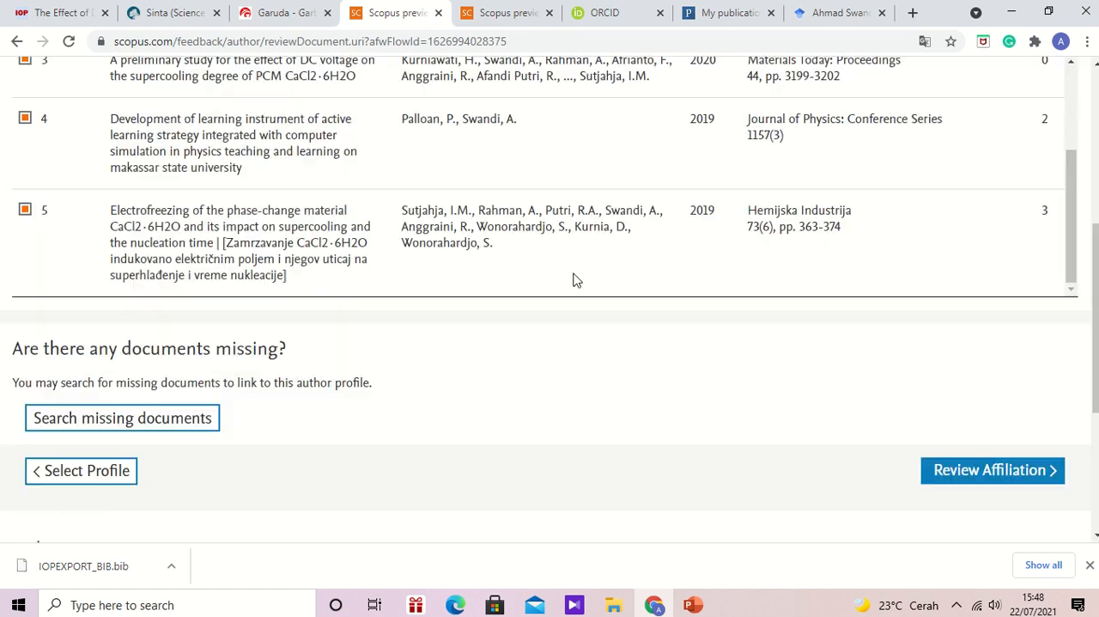
left_click(149, 420)
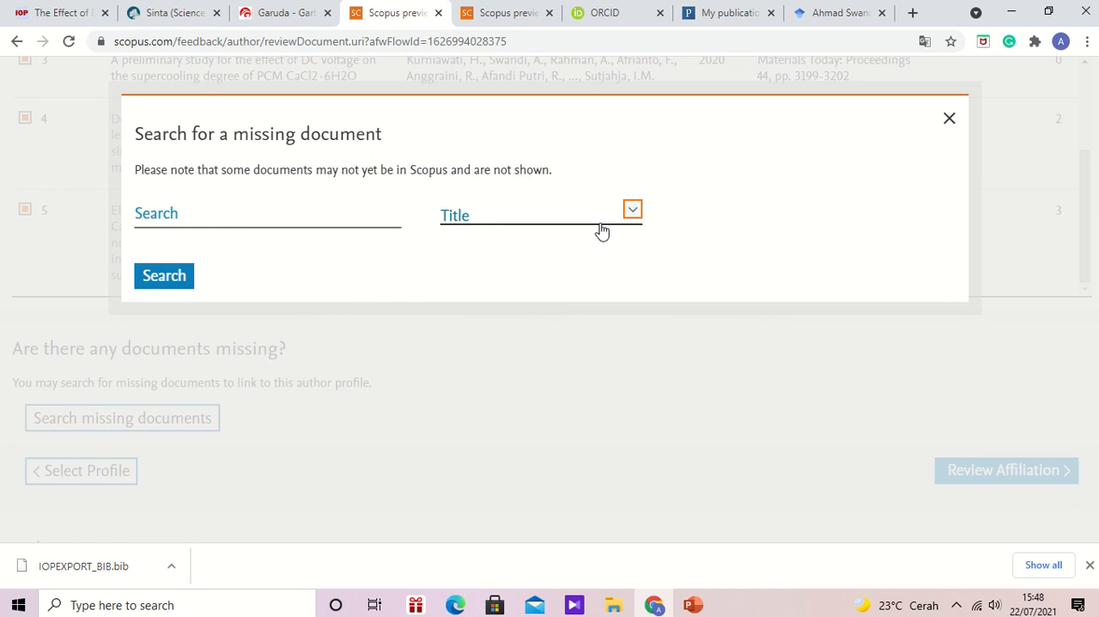
left_click(633, 211)
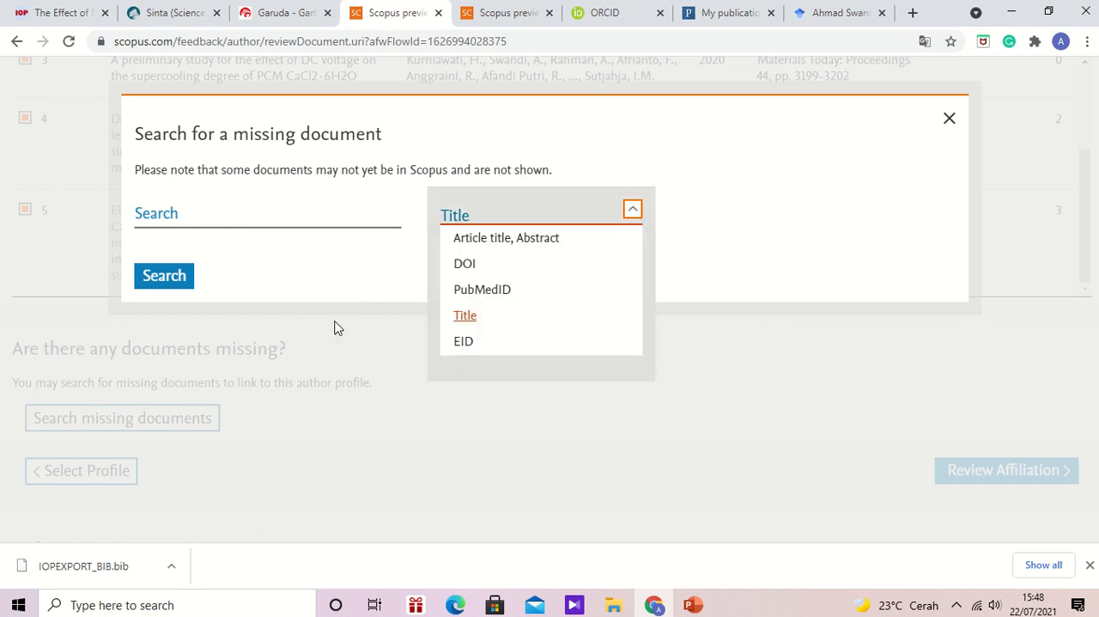
left_click(83, 566)
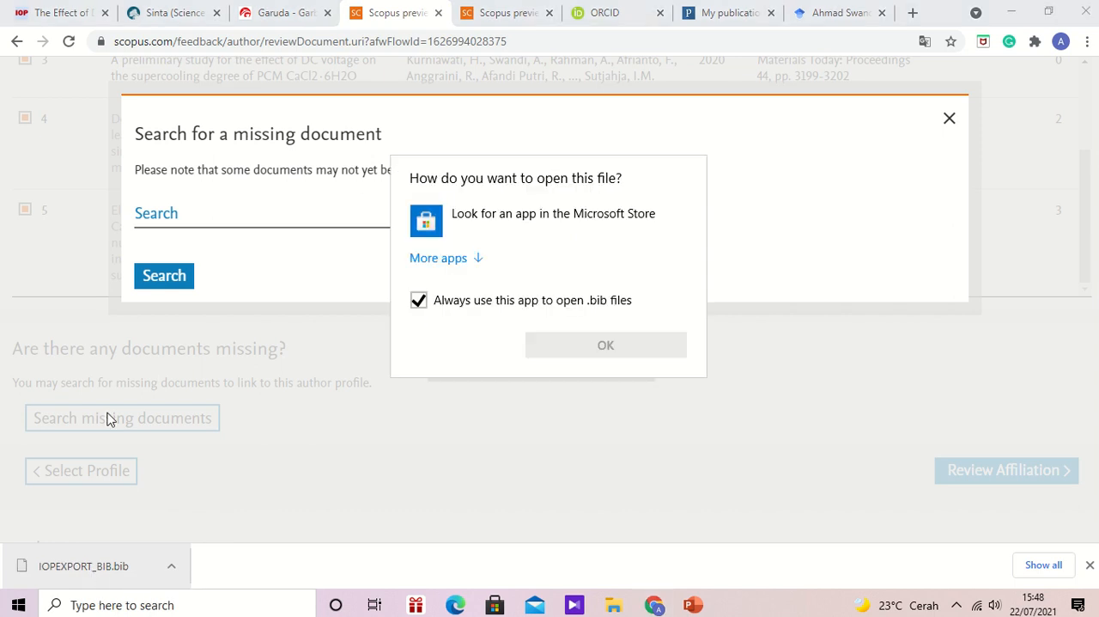
left_click(905, 366)
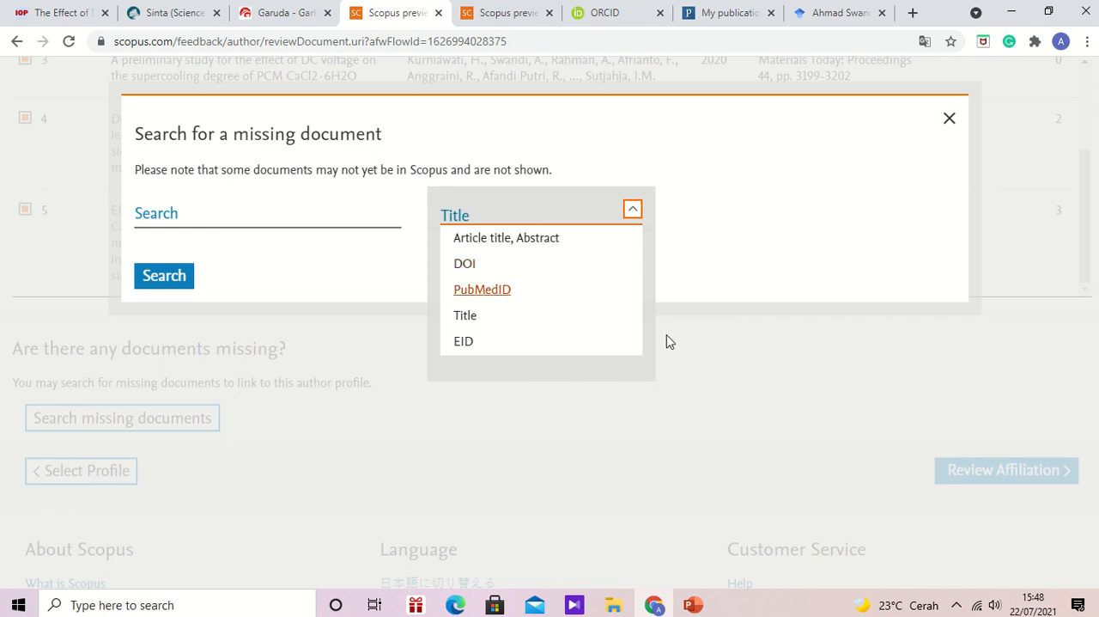
left_click(690, 406)
- Compare the document list in the Scopus wizard with the works on the ORCID record, and display ORCID's options for adding works
mouse_move(603, 4)
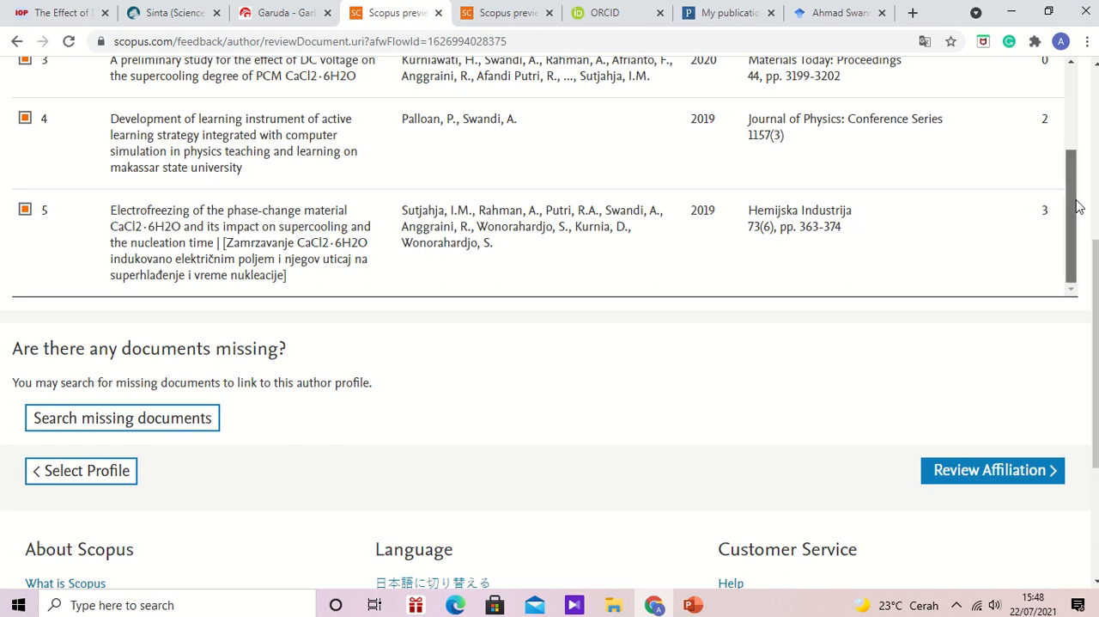
left_click_drag(1078, 207, 1065, 74)
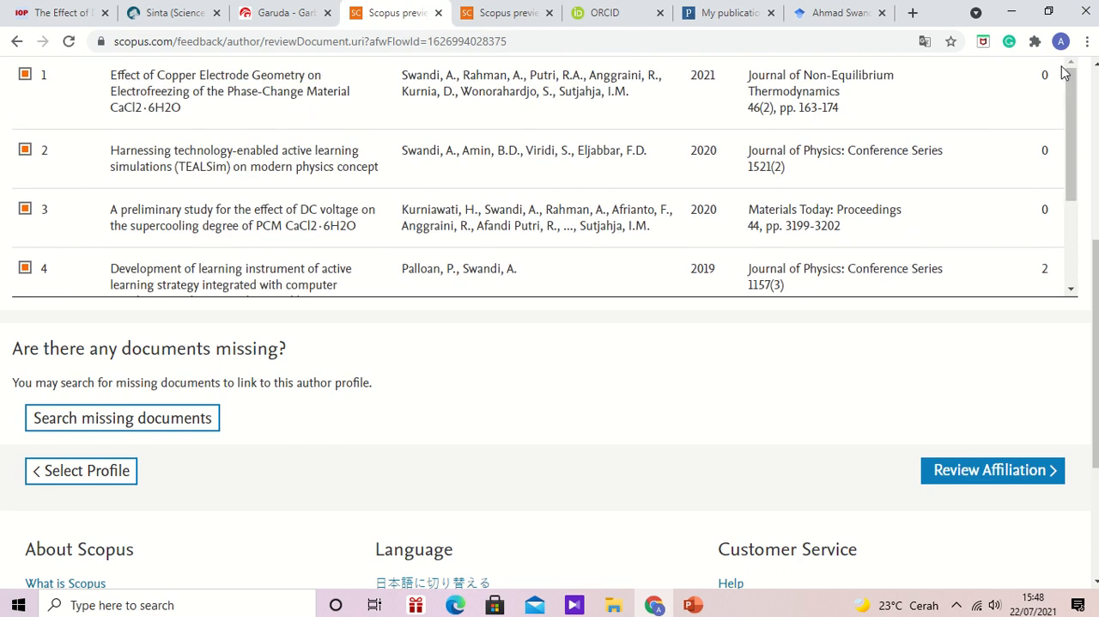
left_click(609, 13)
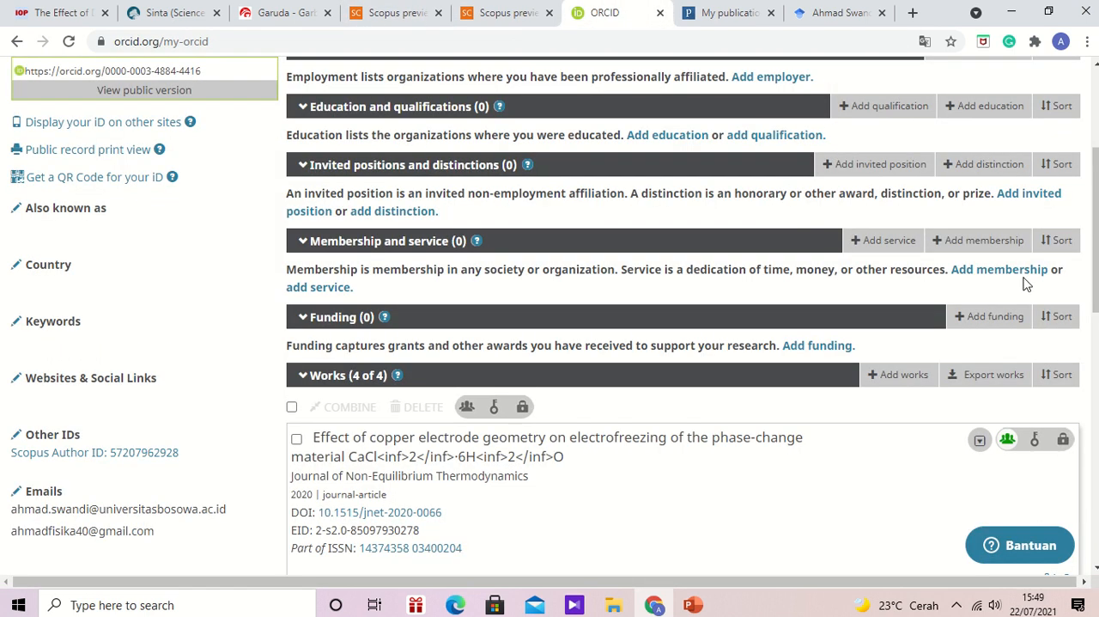
scroll(684, 316, "down", 5)
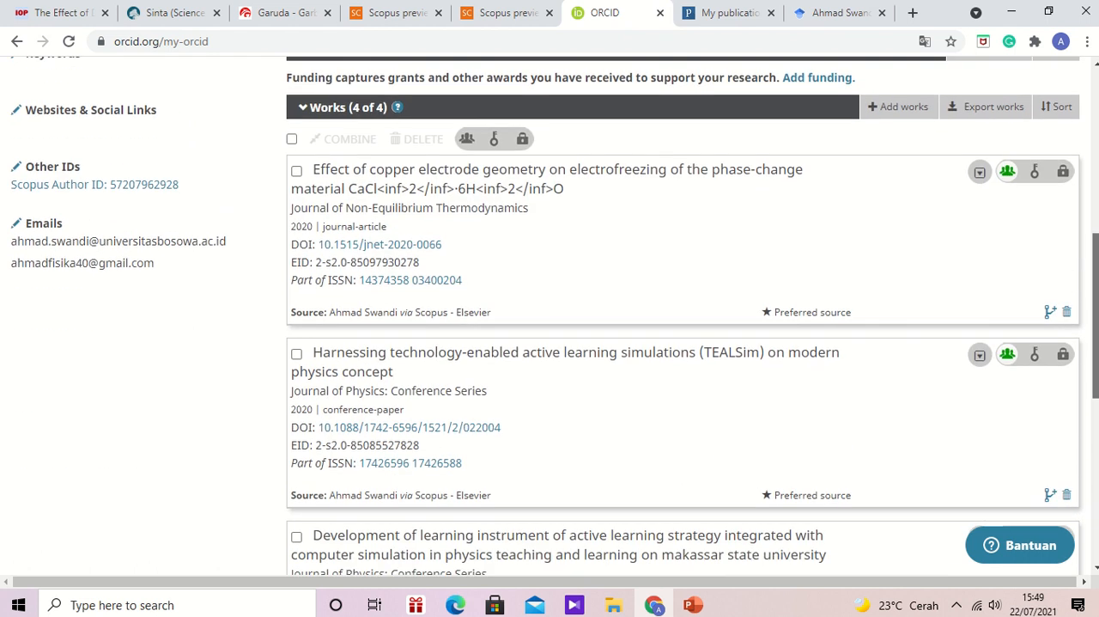
scroll(684, 317, "down", 2)
scroll(683, 316, "up", 5)
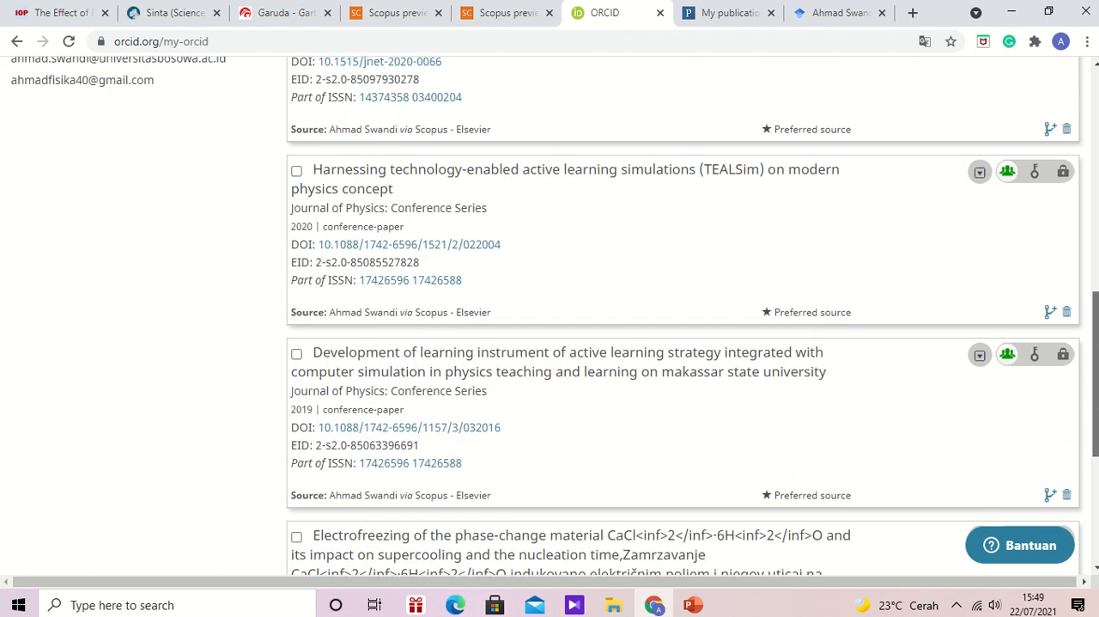
scroll(979, 359, "up", 2)
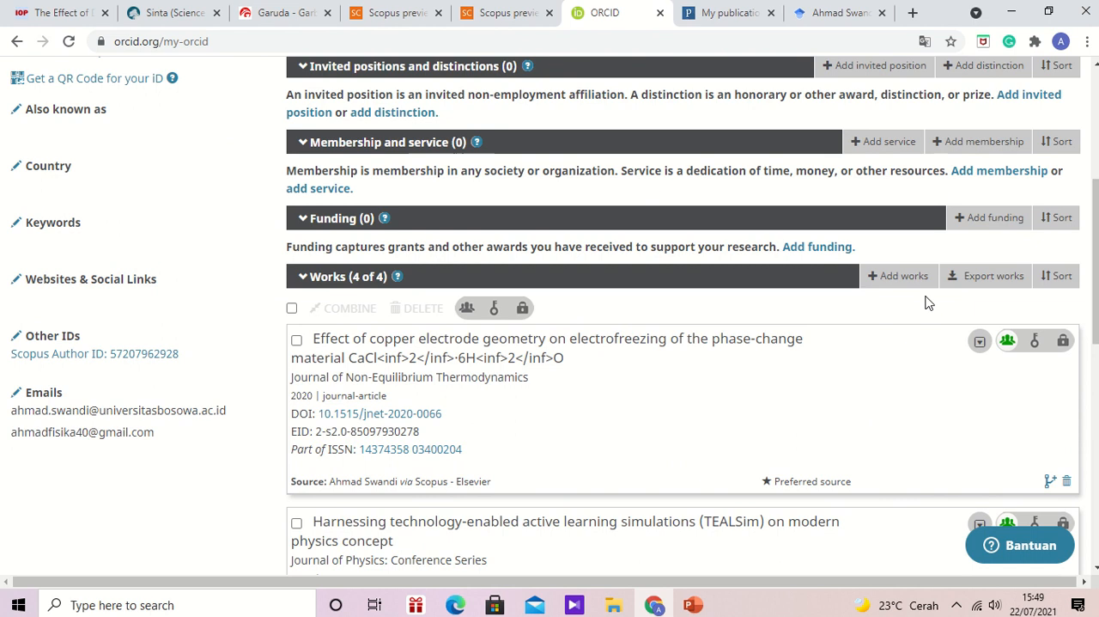
mouse_move(912, 286)
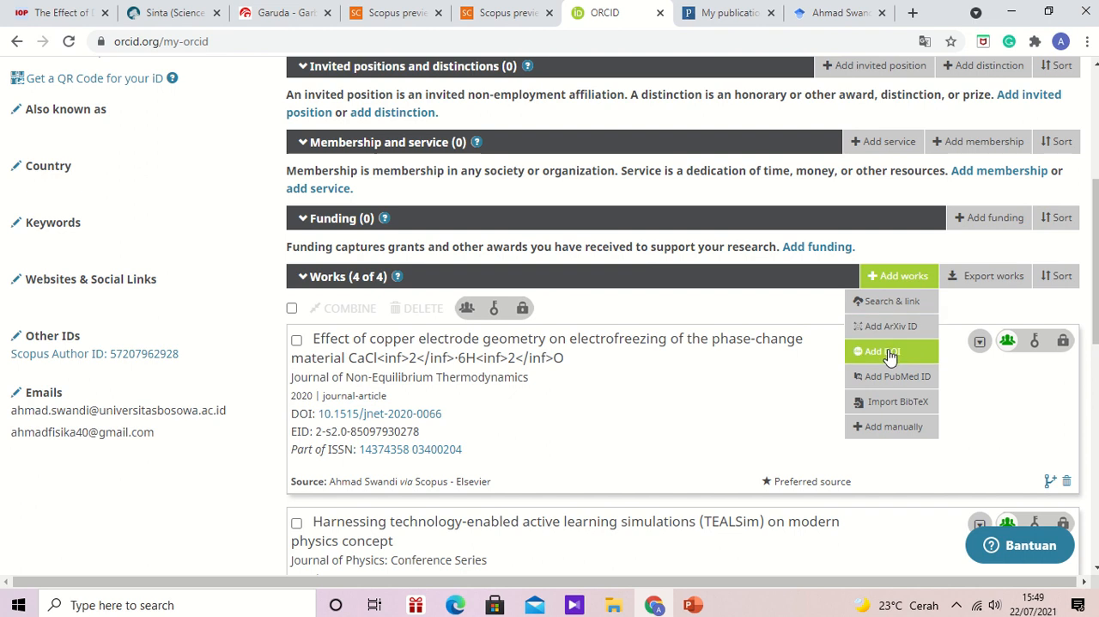
left_click_drag(1096, 296, 1096, 409)
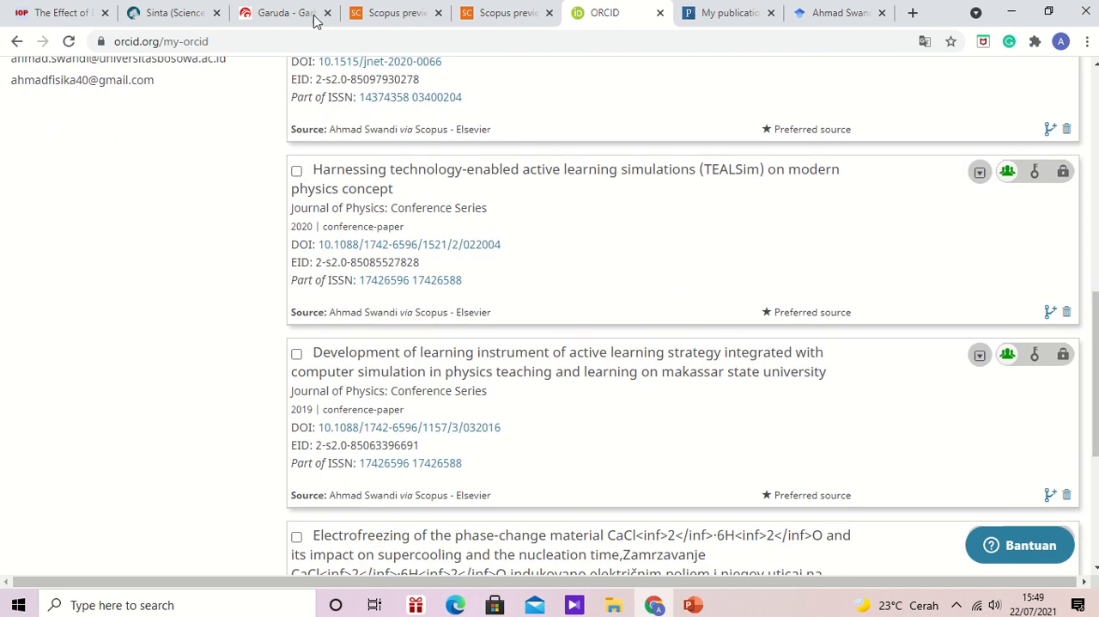
- Copy the title "A preliminary study for the effect of DC voltage on the supercooling degree of PCM CaCl2·6H2O" from the Scopus document list
left_click(379, 12)
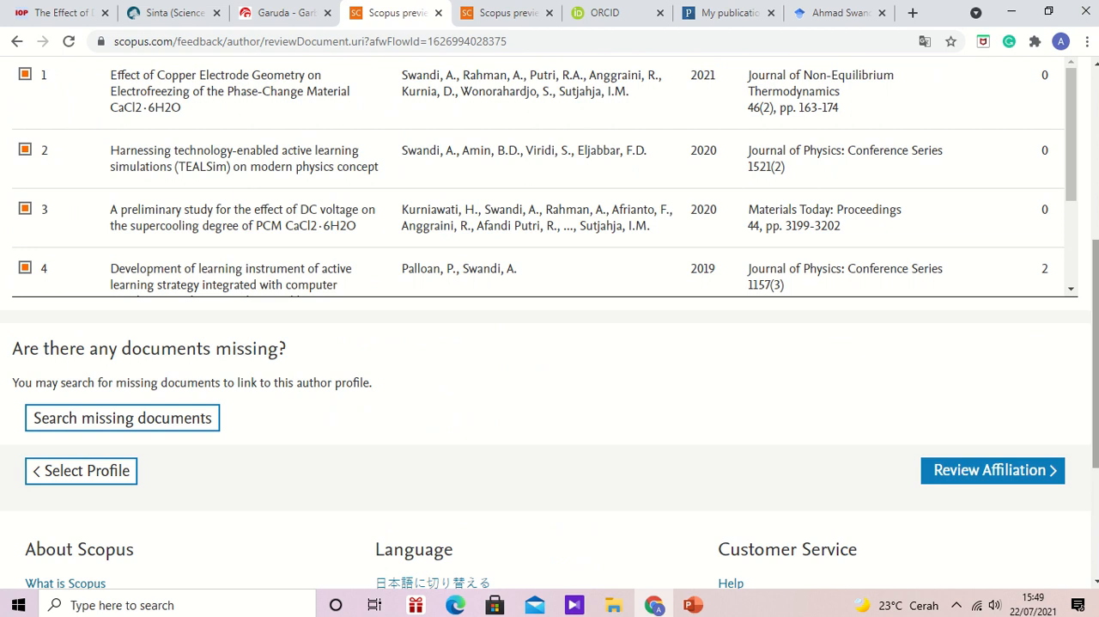
left_click_drag(1096, 348, 1096, 301)
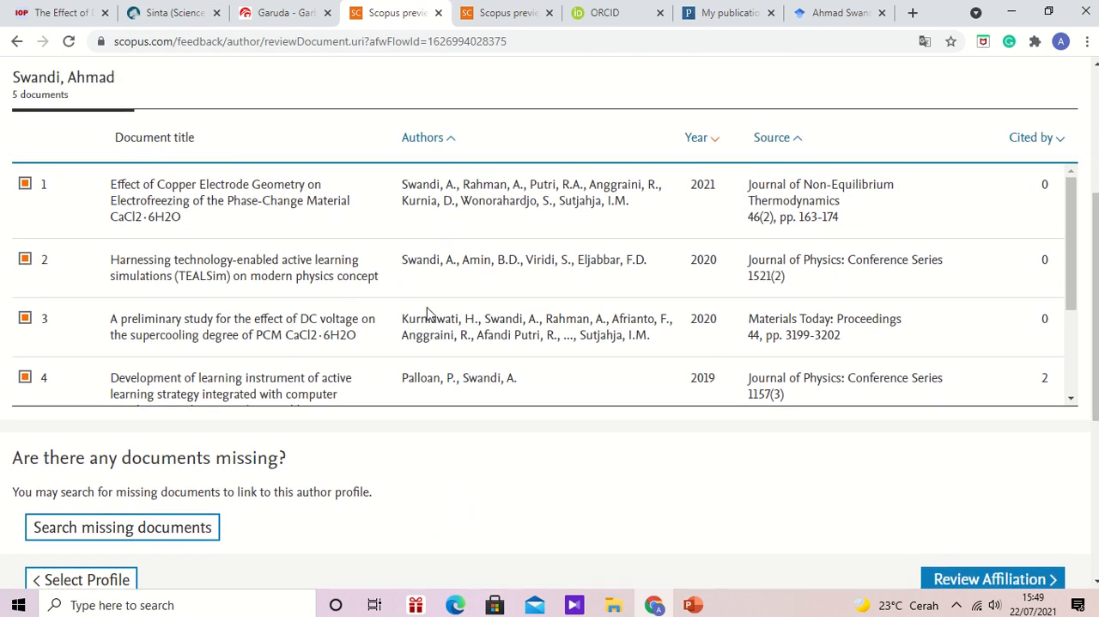
left_click_drag(358, 337, 110, 317)
key("ctrl+c")
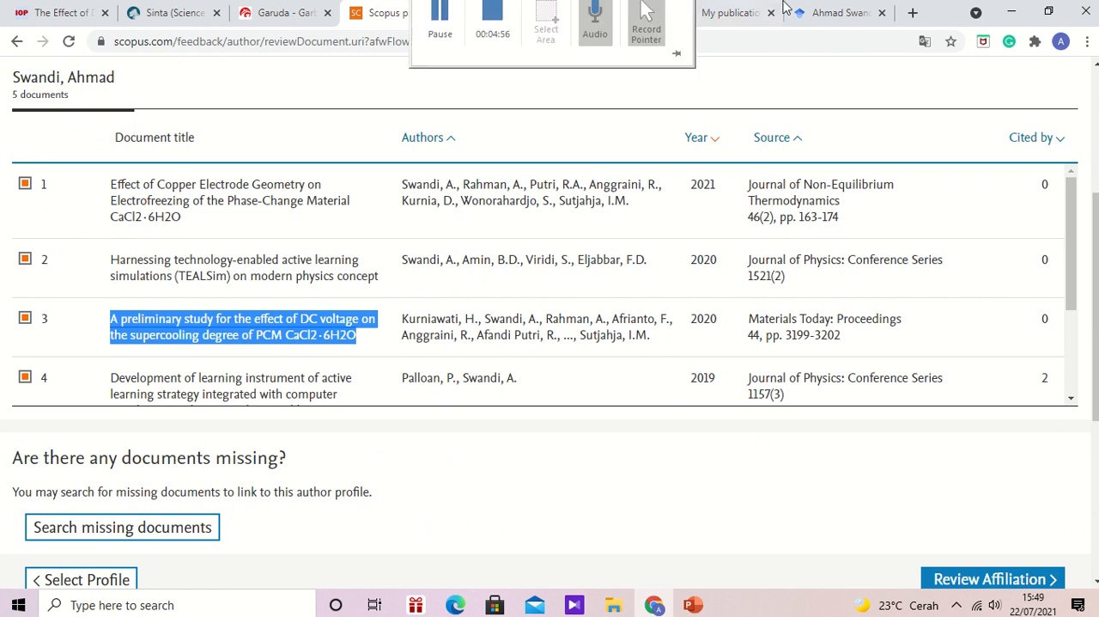
- Search Google for the copied article title in a new browser tab and open its ScienceDirect page
left_click(913, 12)
left_click(418, 309)
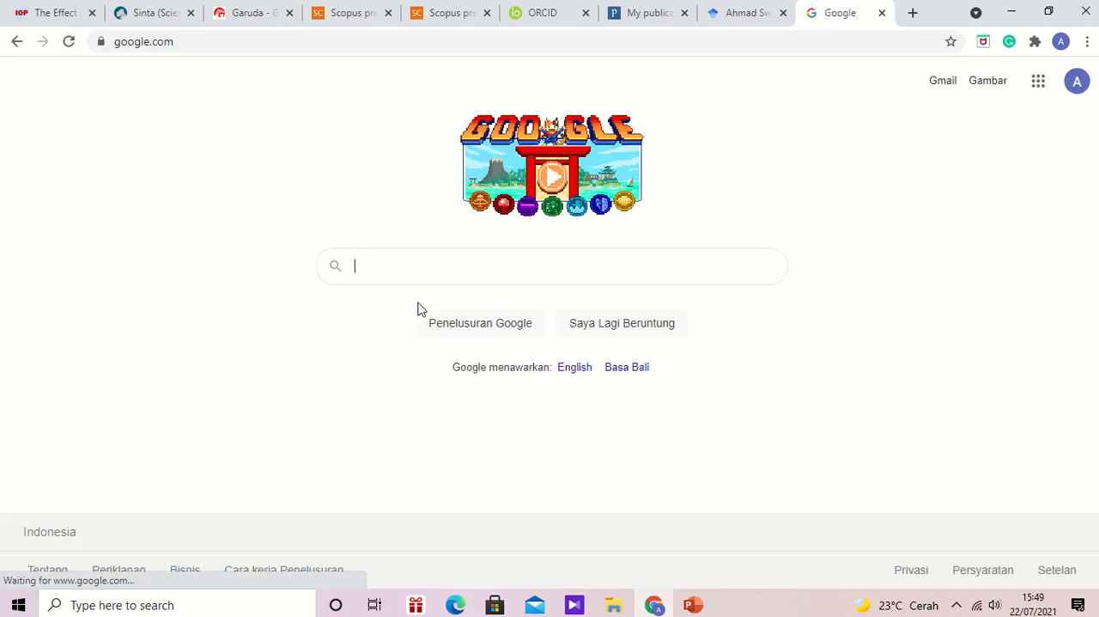
key("ctrl+v")
key("Return")
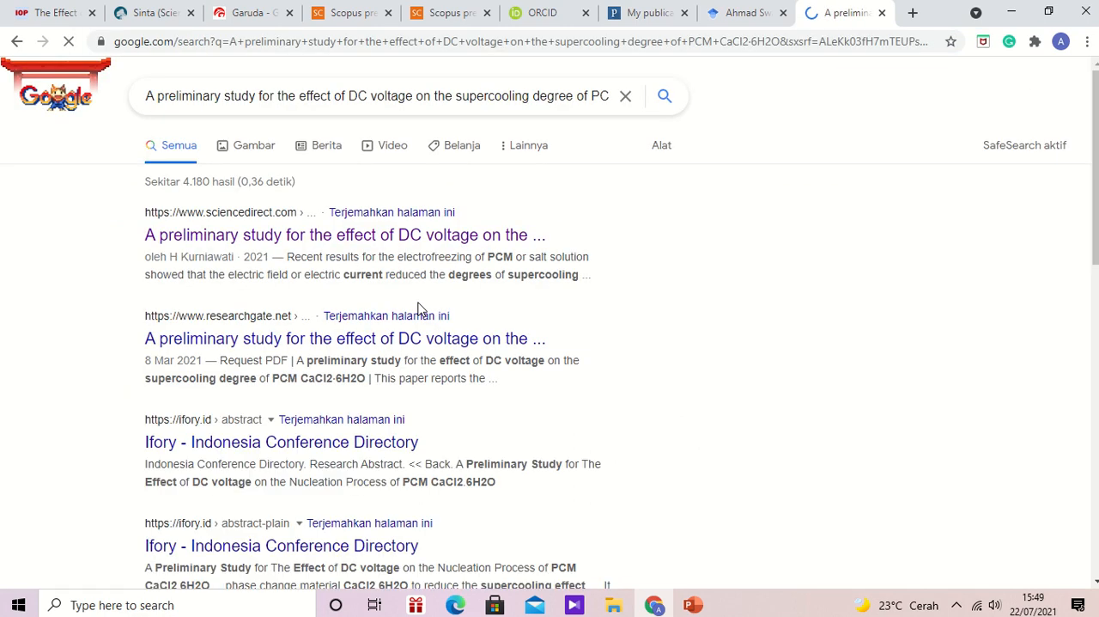
left_click(329, 235)
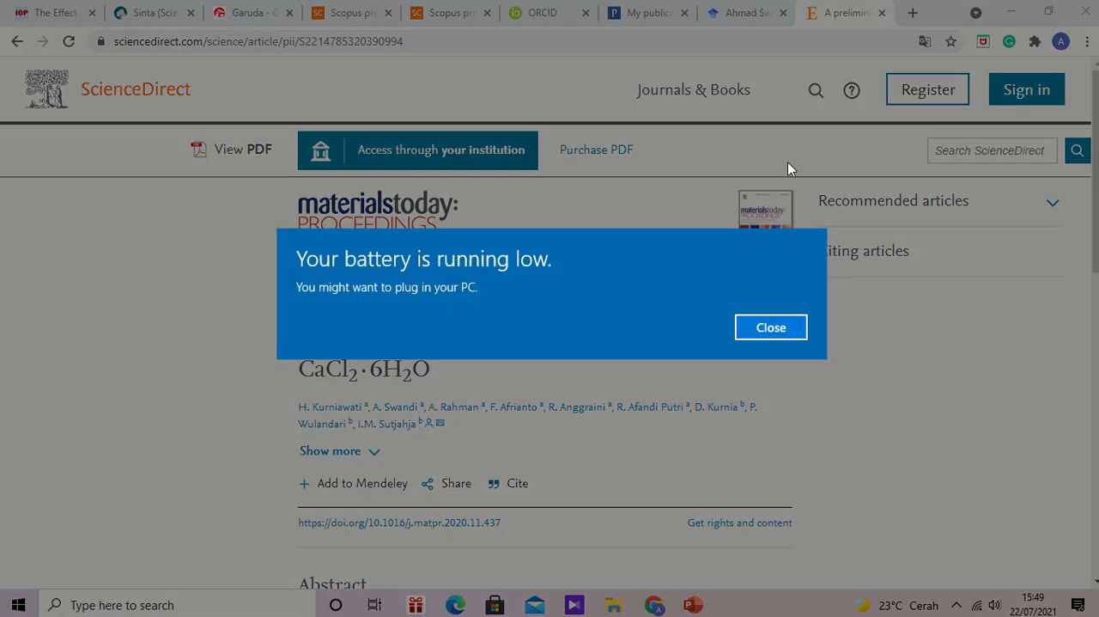
- Dismiss the low-battery warning and copy the DOI link of the ScienceDirect article
mouse_move(481, 8)
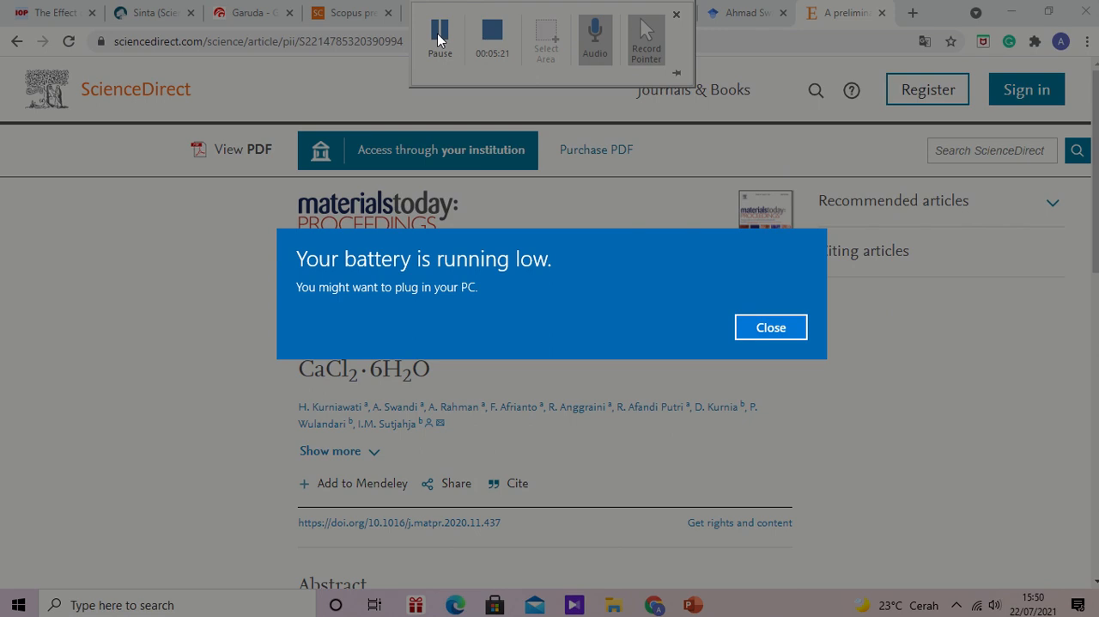
left_click(773, 328)
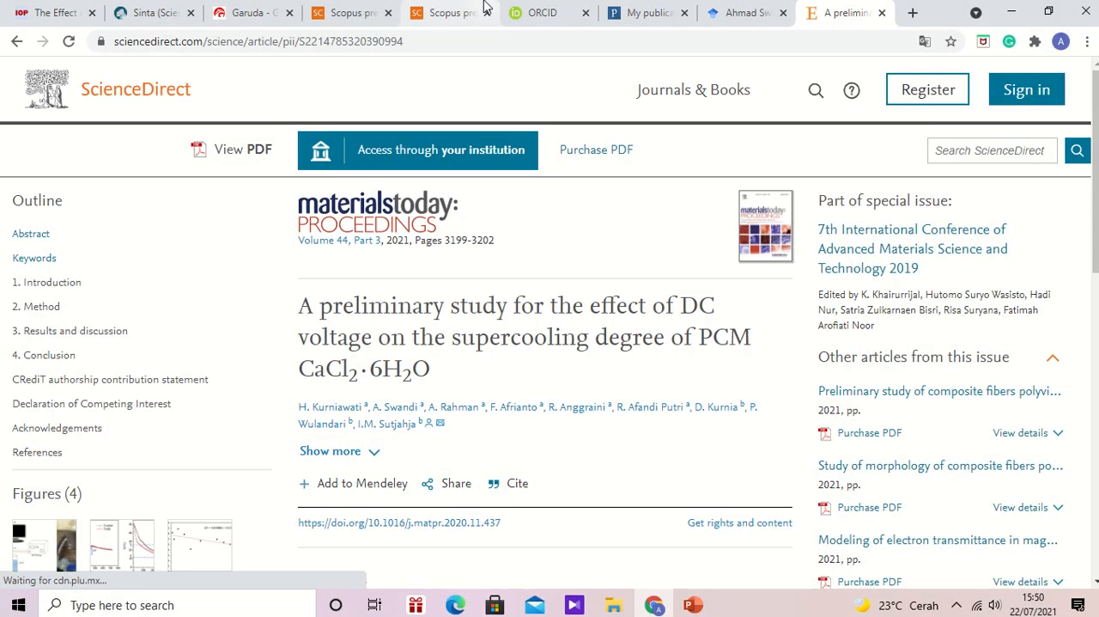
mouse_move(485, 7)
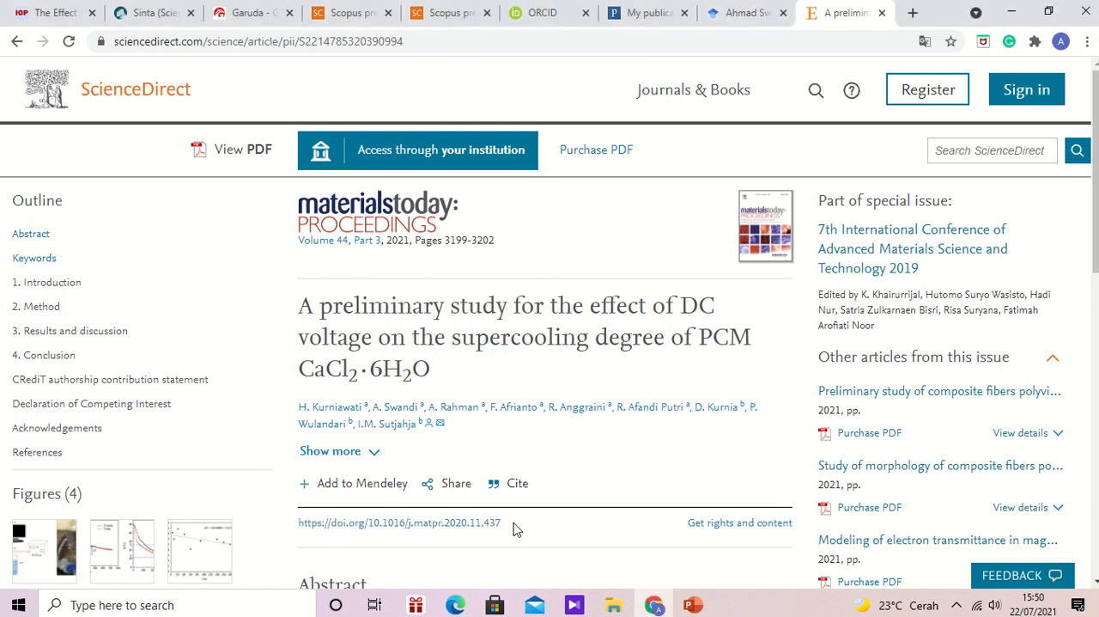
left_click_drag(513, 529, 308, 528)
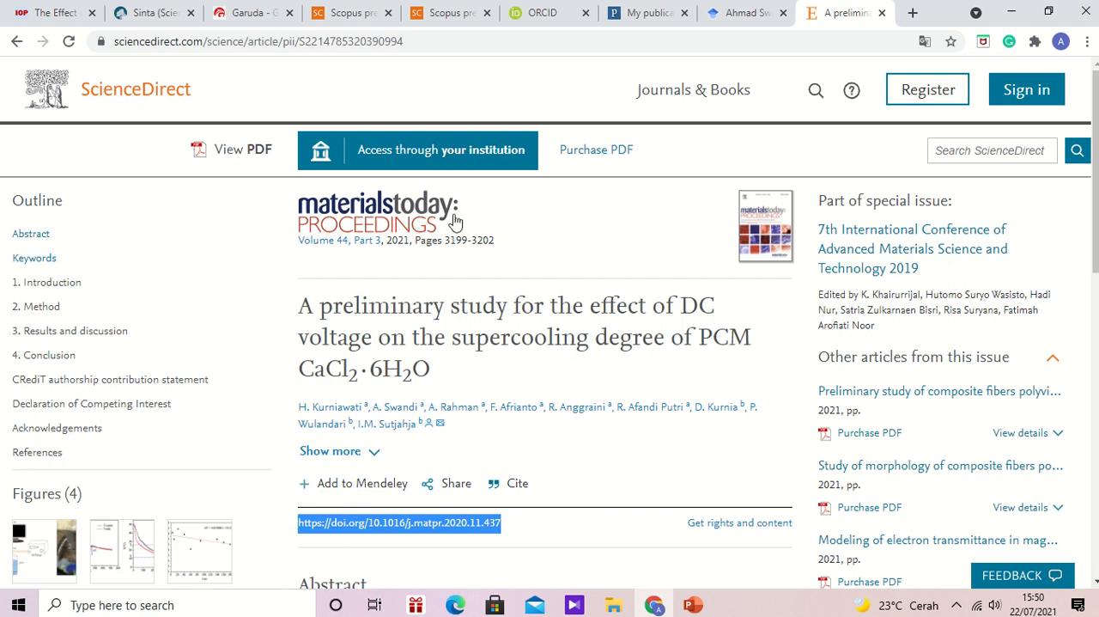
left_click(533, 12)
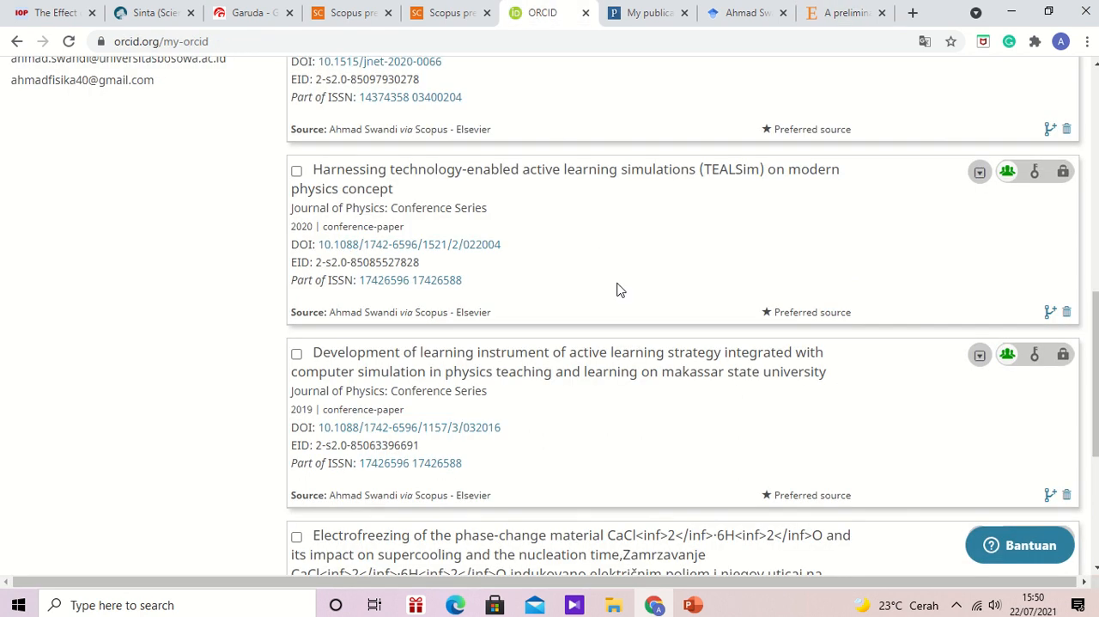
left_click_drag(1096, 374, 1096, 258)
mouse_move(900, 287)
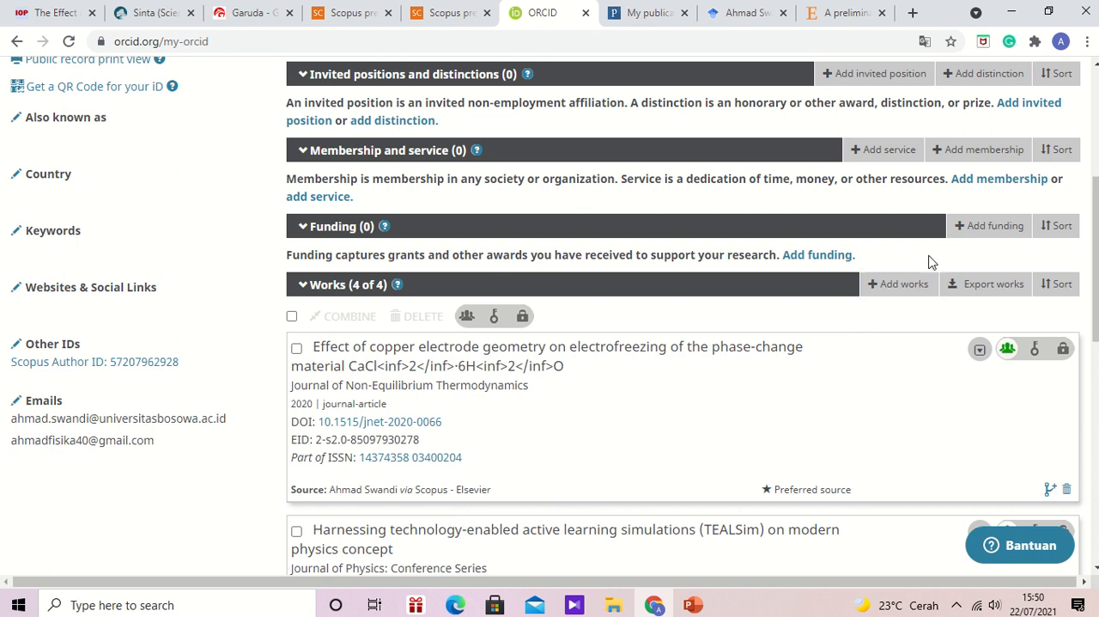
left_click(990, 291)
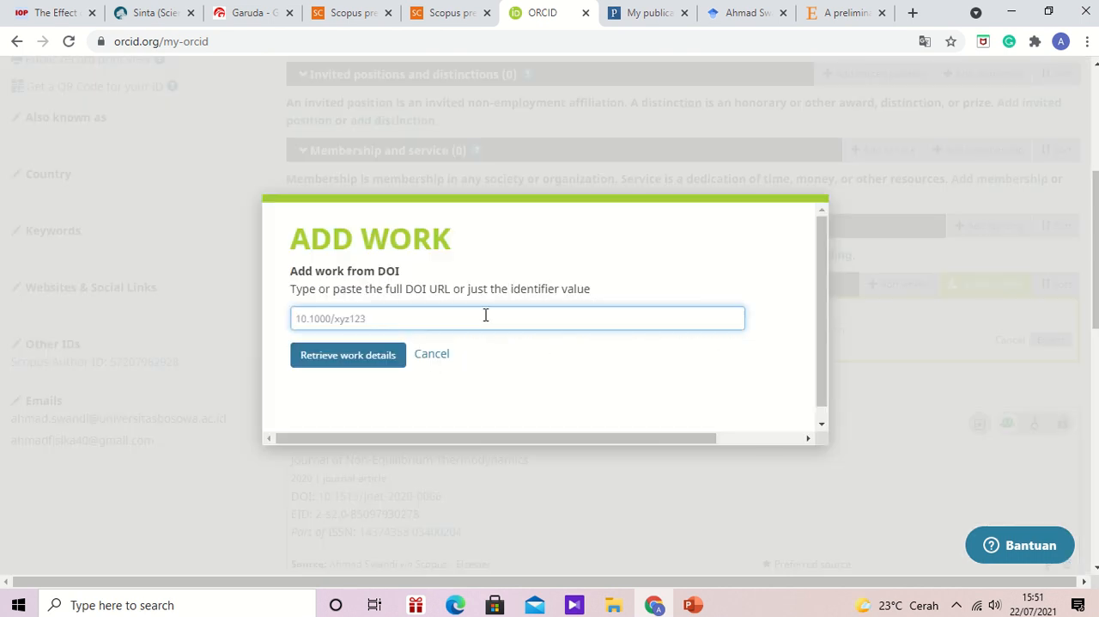
type("https://doi.org/10.1016/j.matpr.2020.11.487")
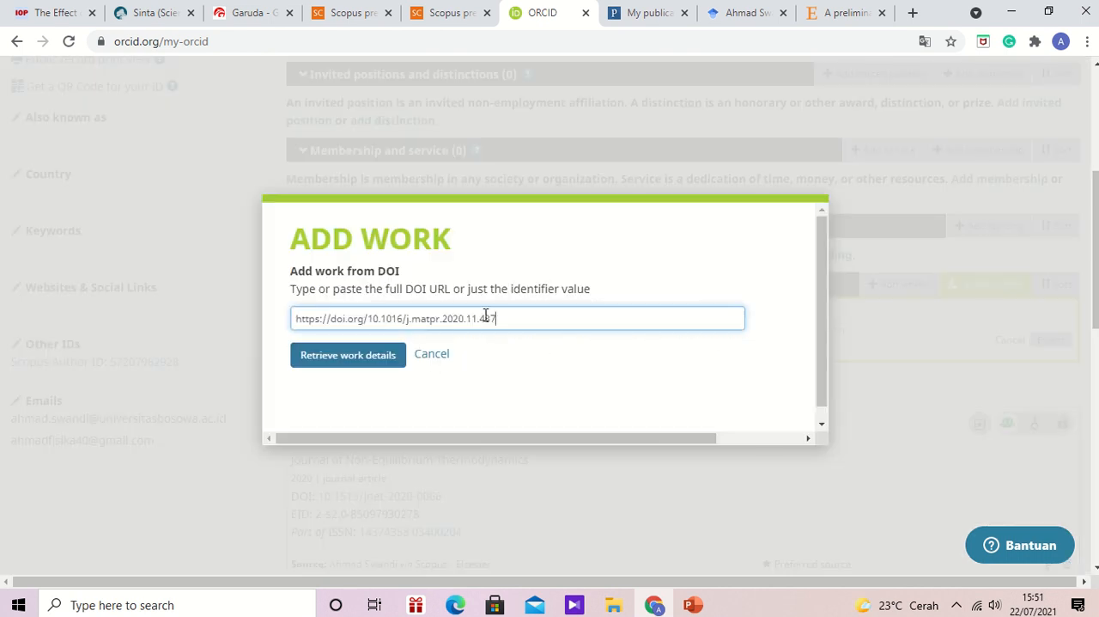
left_click(363, 357)
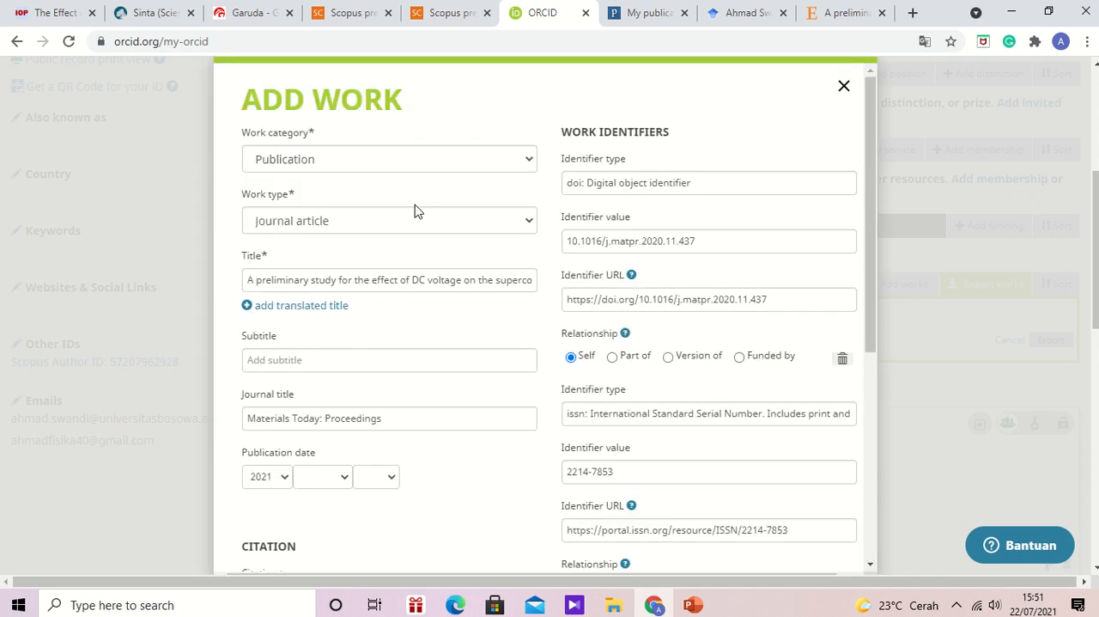
- Review the retrieved work details, keep Journal article as the work type, and add the article to the ORCID works list
left_click(438, 227)
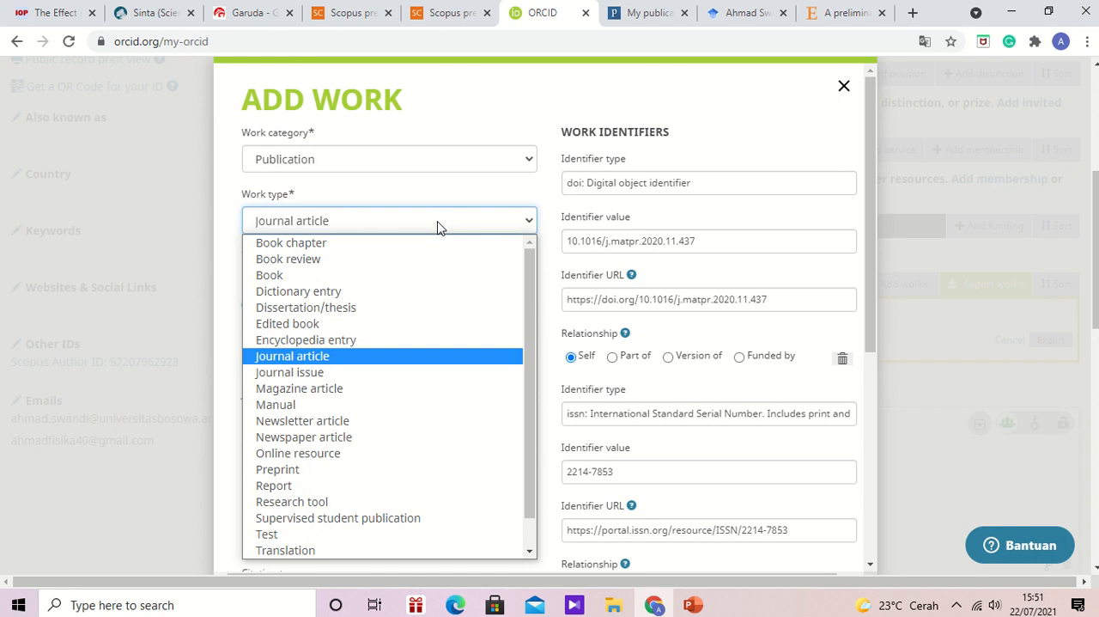
left_click(797, 112)
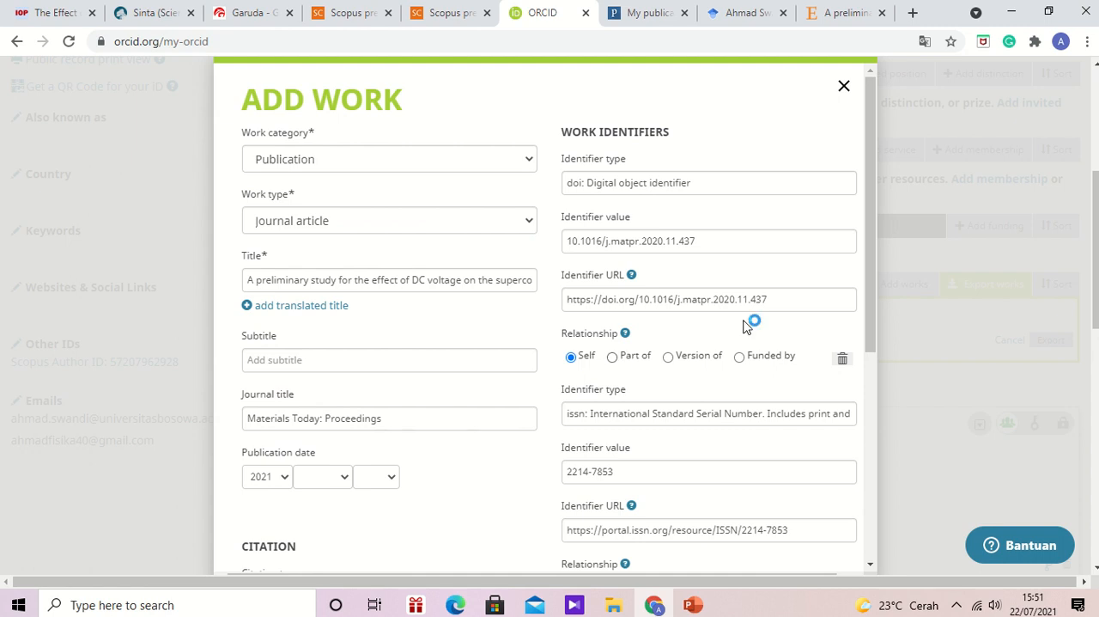
left_click_drag(869, 319, 865, 537)
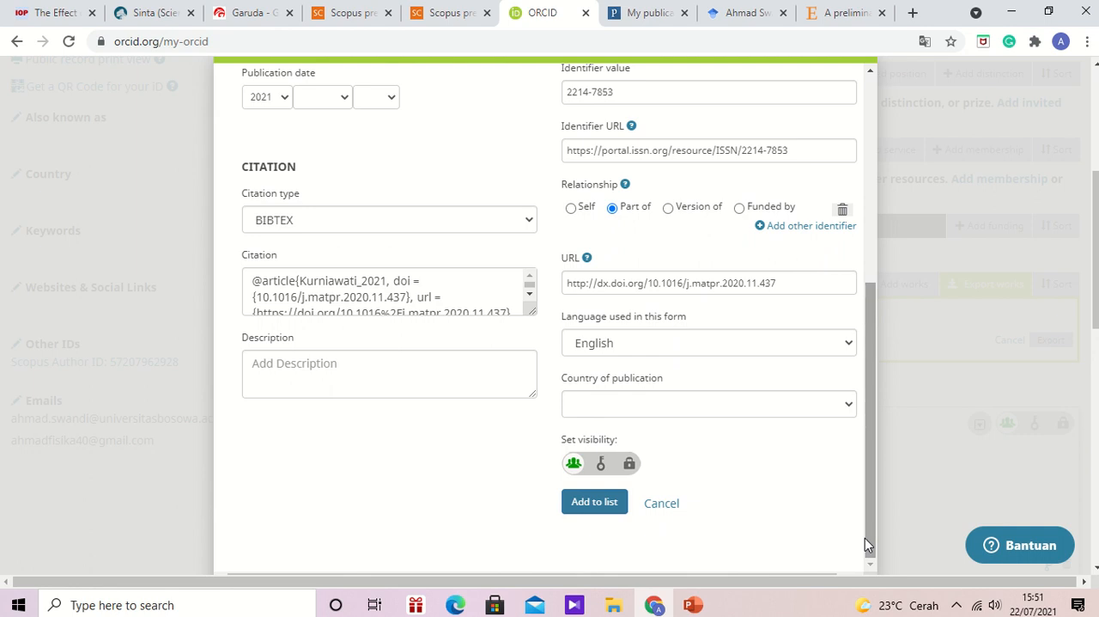
left_click(611, 517)
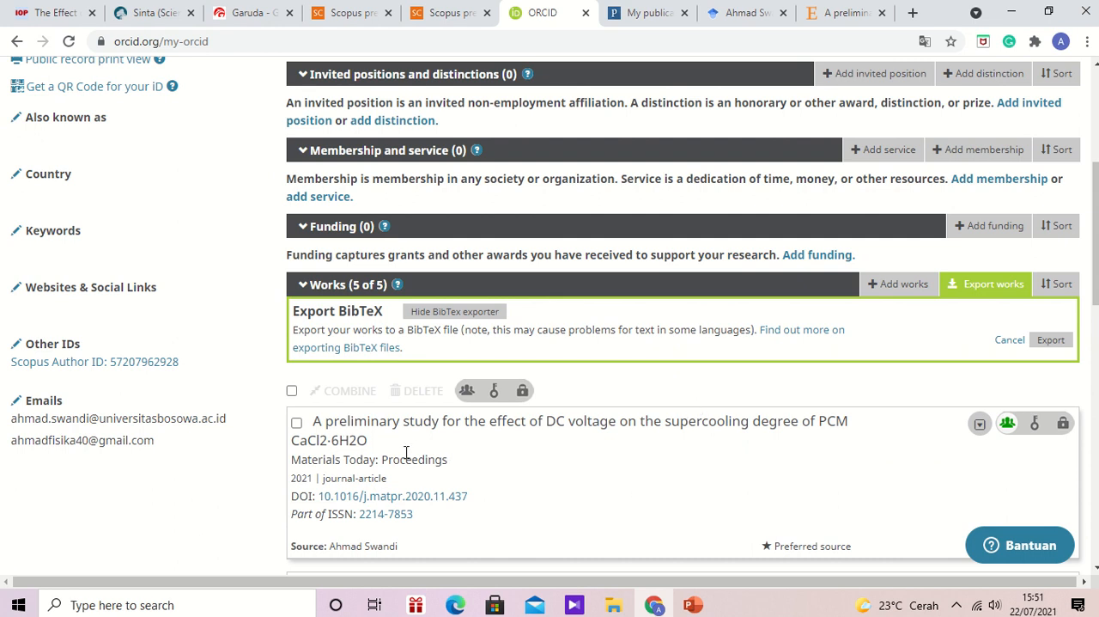
- Check the updated works on the ORCID record against the document list in the Scopus wizard
scroll(683, 344, "down", 4)
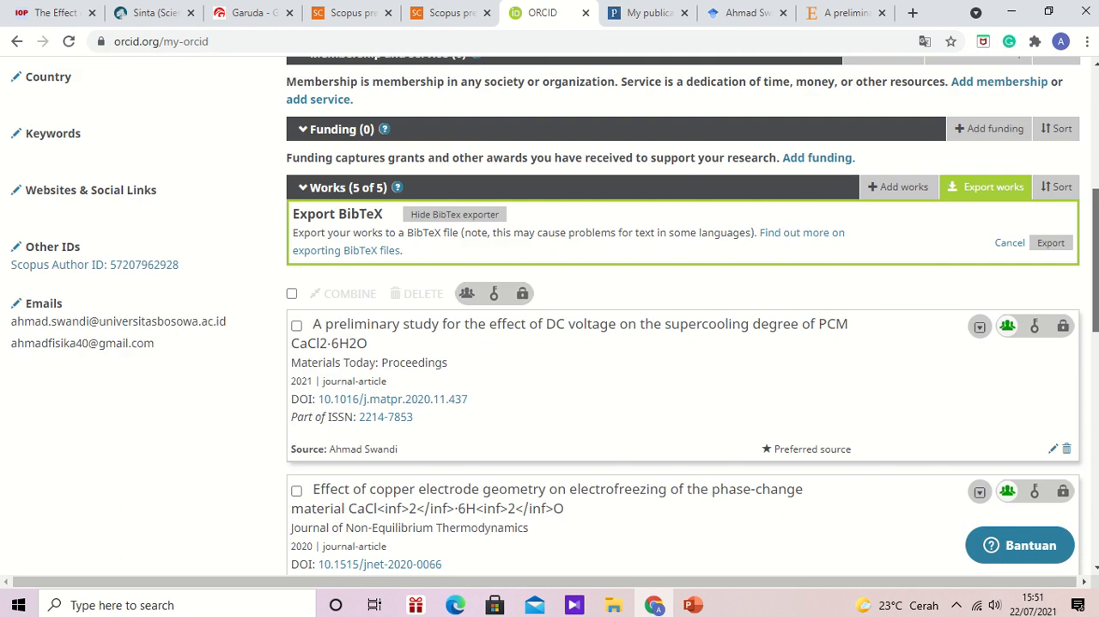
scroll(683, 343, "down", 1)
scroll(683, 344, "up", 3)
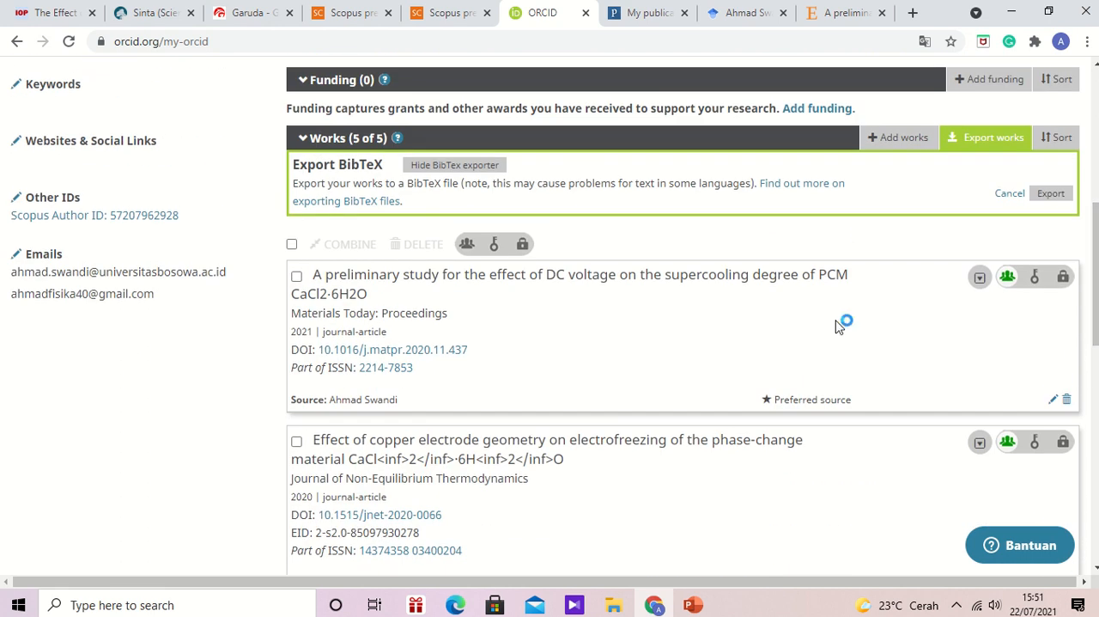
left_click(352, 13)
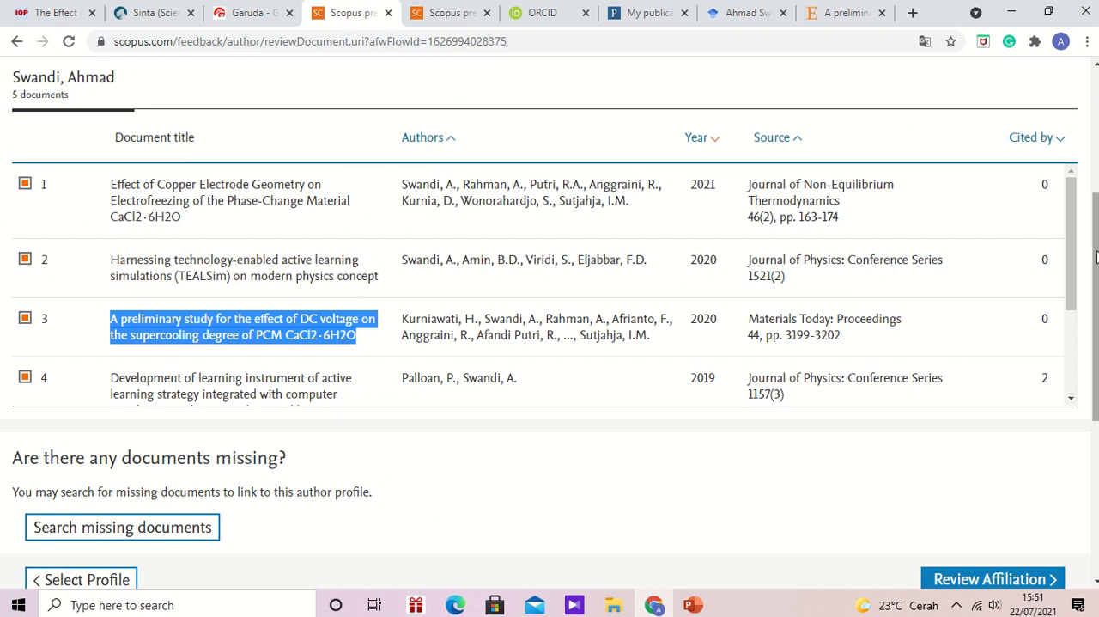
left_click_drag(1079, 265, 1074, 317)
left_click_drag(1071, 369, 1054, 216)
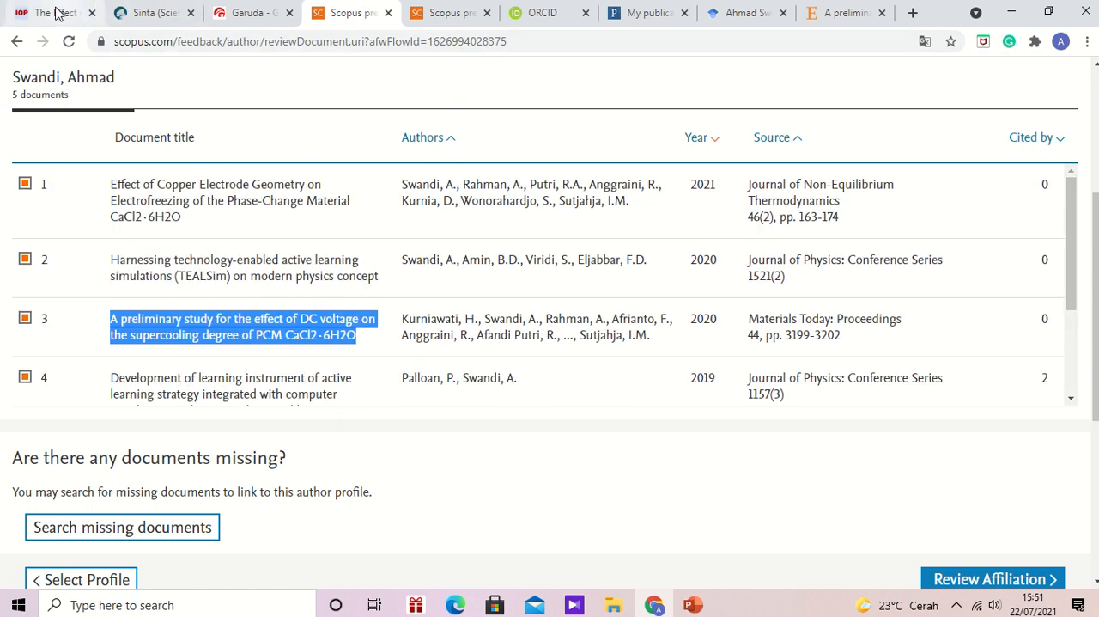
- Export the citation and abstract of the IOPscience article on Tetrabutyl-Ammonium Bromide (TBAB) solidification as a BibTeX file
left_click(88, 12)
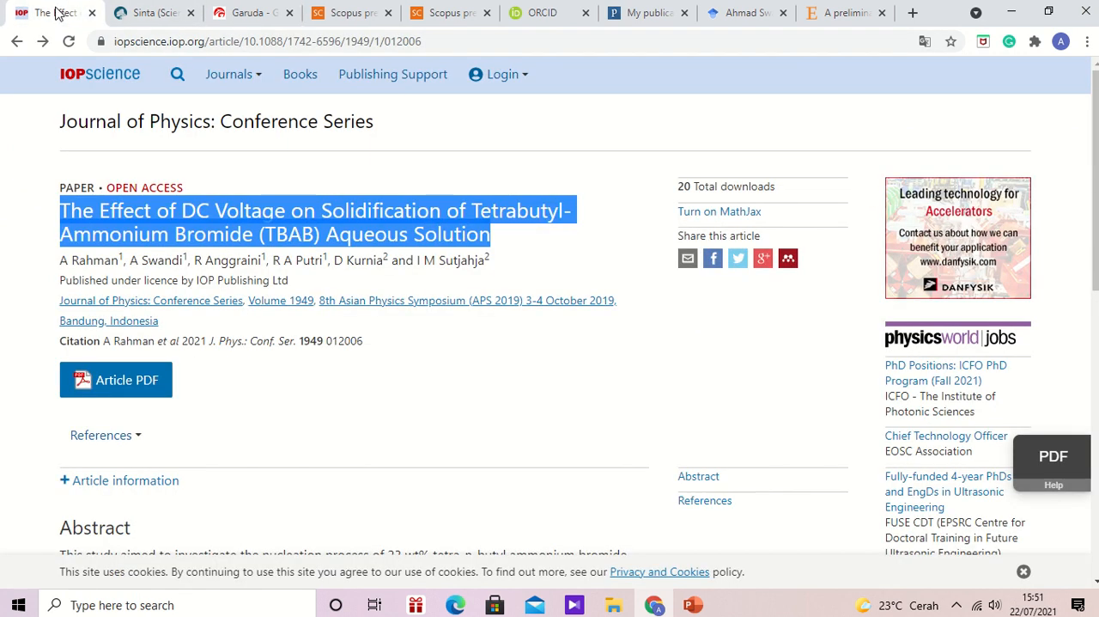
left_click(577, 260)
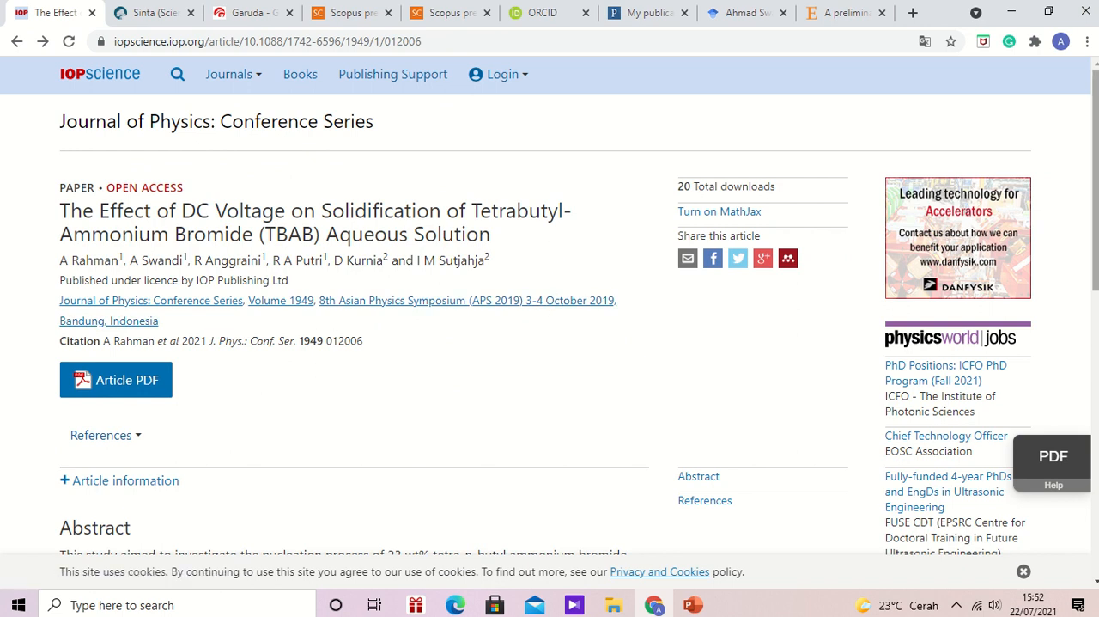
left_click_drag(1095, 133, 1095, 258)
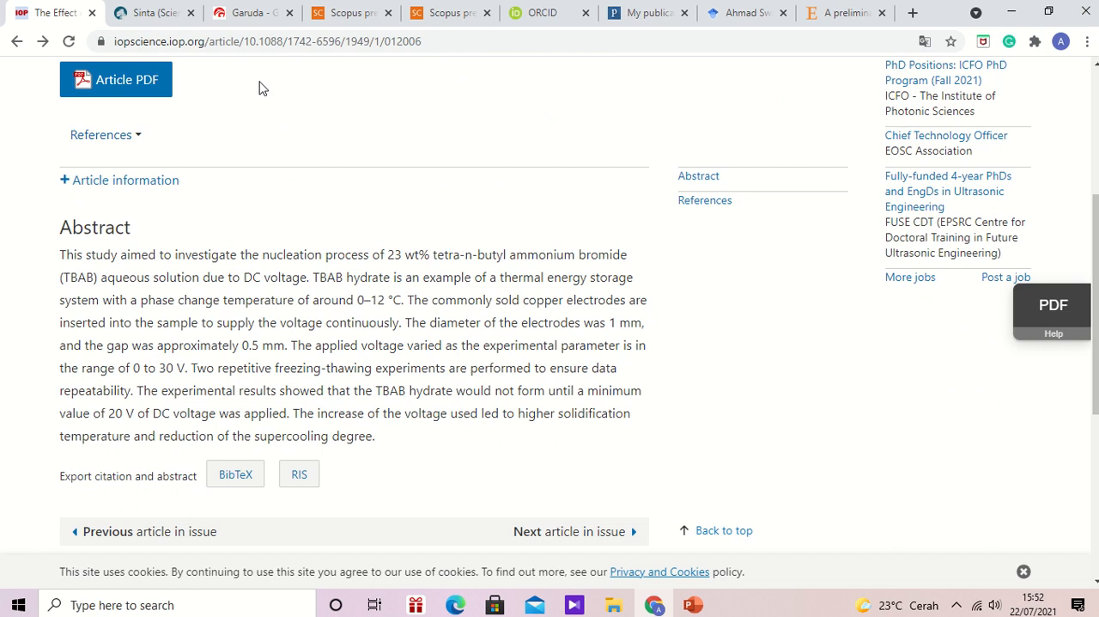
left_click(237, 477)
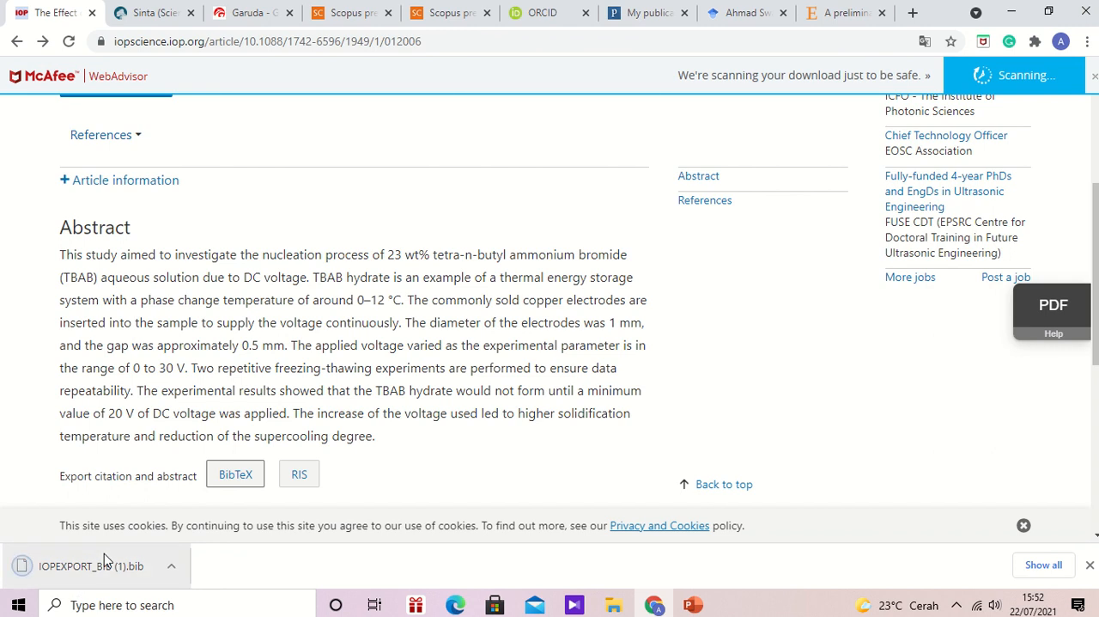
- Close the BibTeX exporter on the ORCID record and load IOPEXPORT_BIB (1).bib from Downloads through the BibTeX import for works
mouse_move(545, 9)
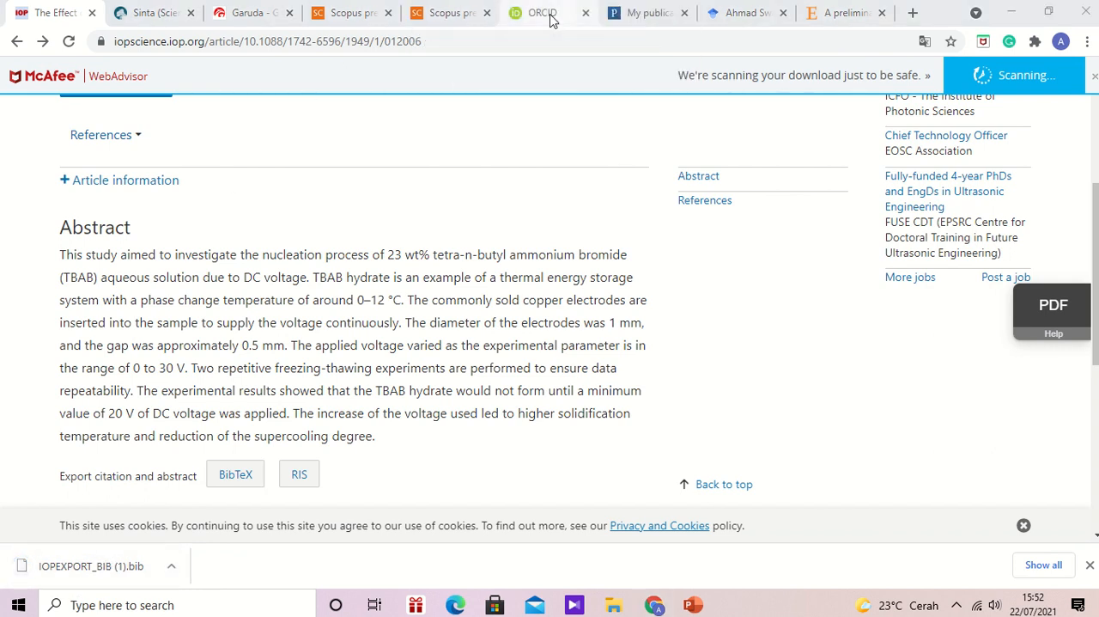
left_click(550, 19)
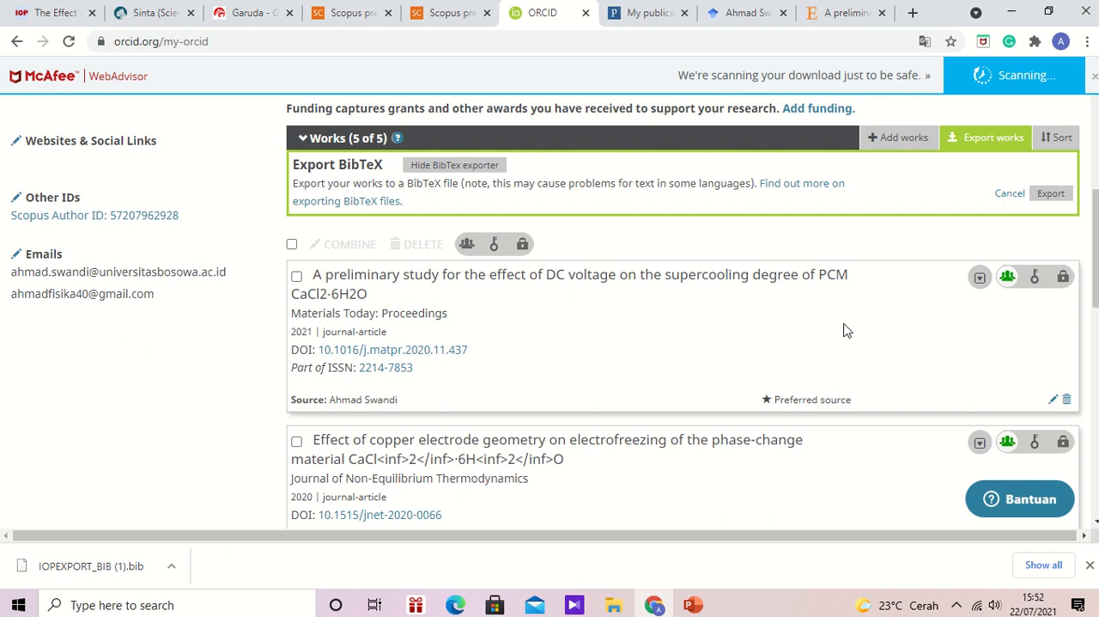
left_click_drag(1096, 256, 1096, 233)
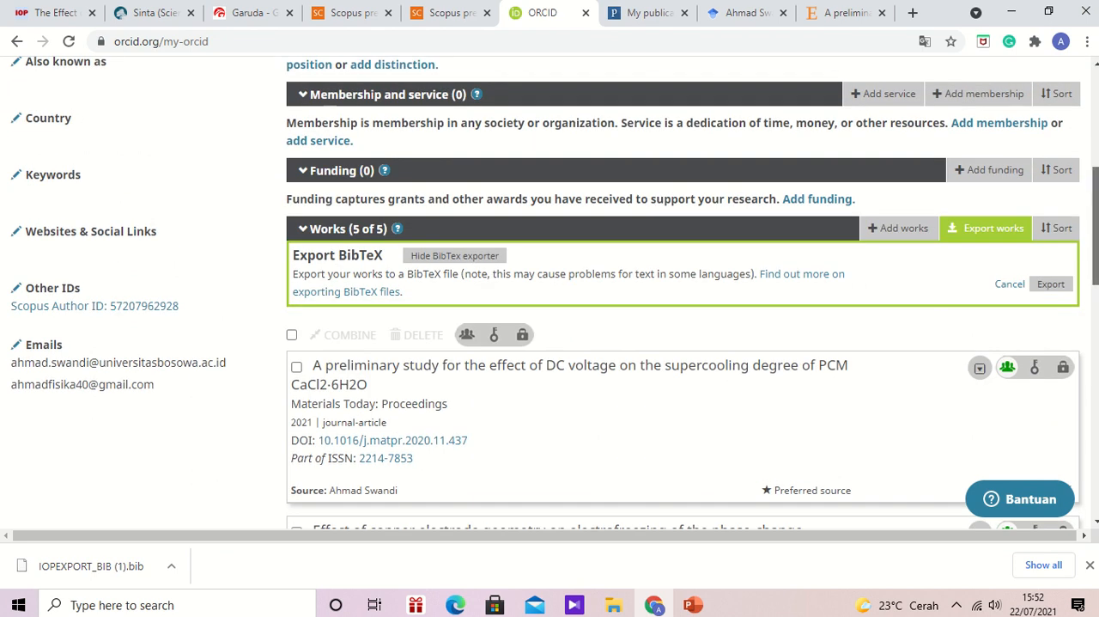
left_click(959, 230)
left_click(926, 239)
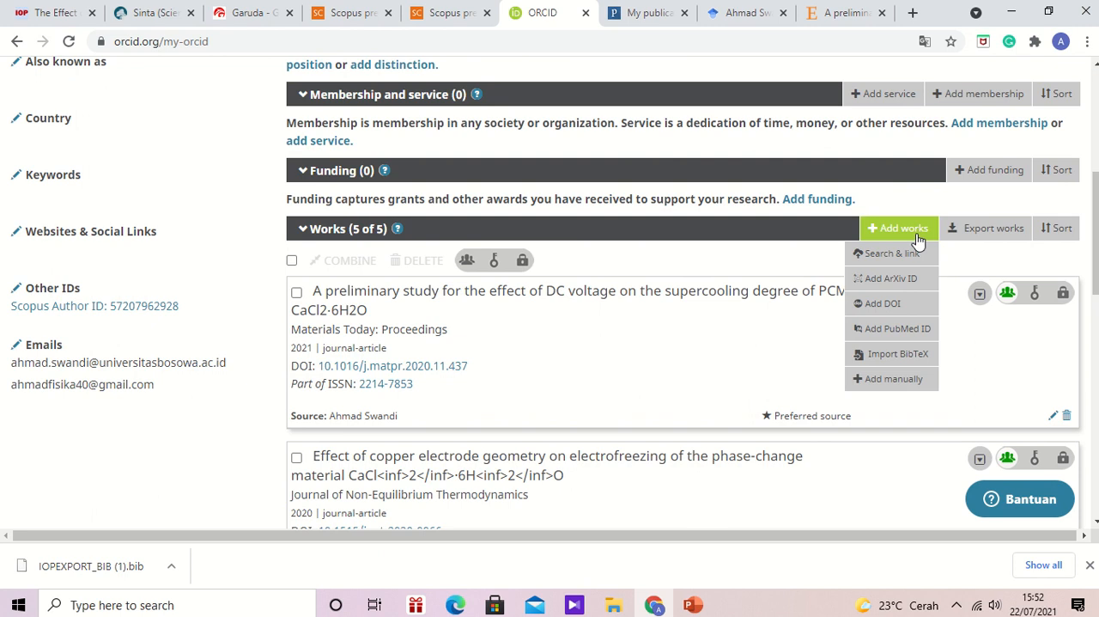
left_click(900, 355)
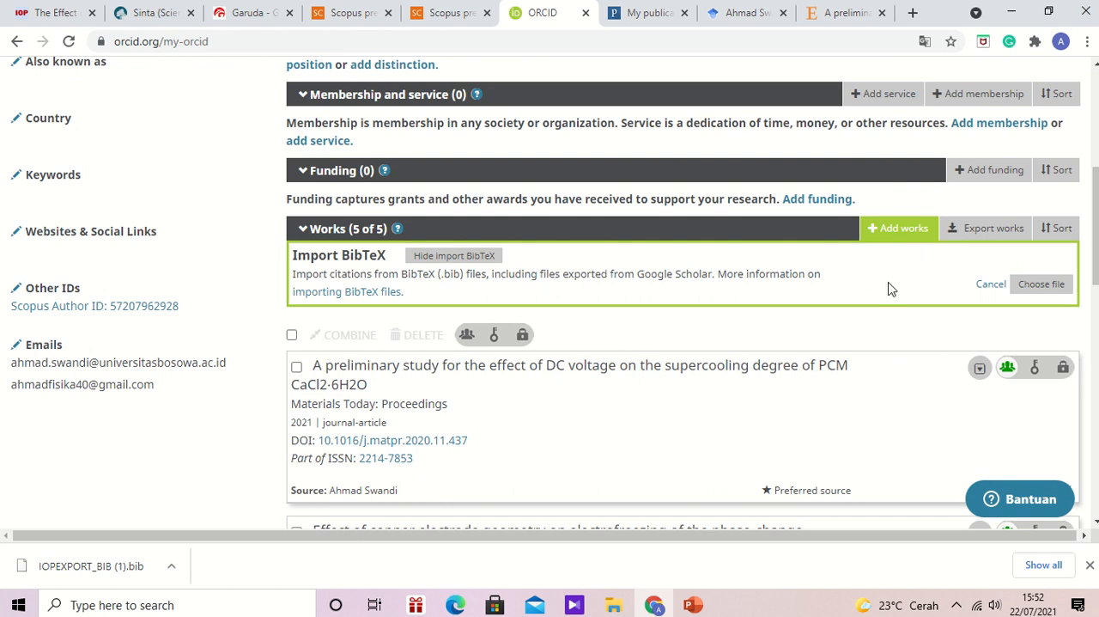
left_click(1048, 291)
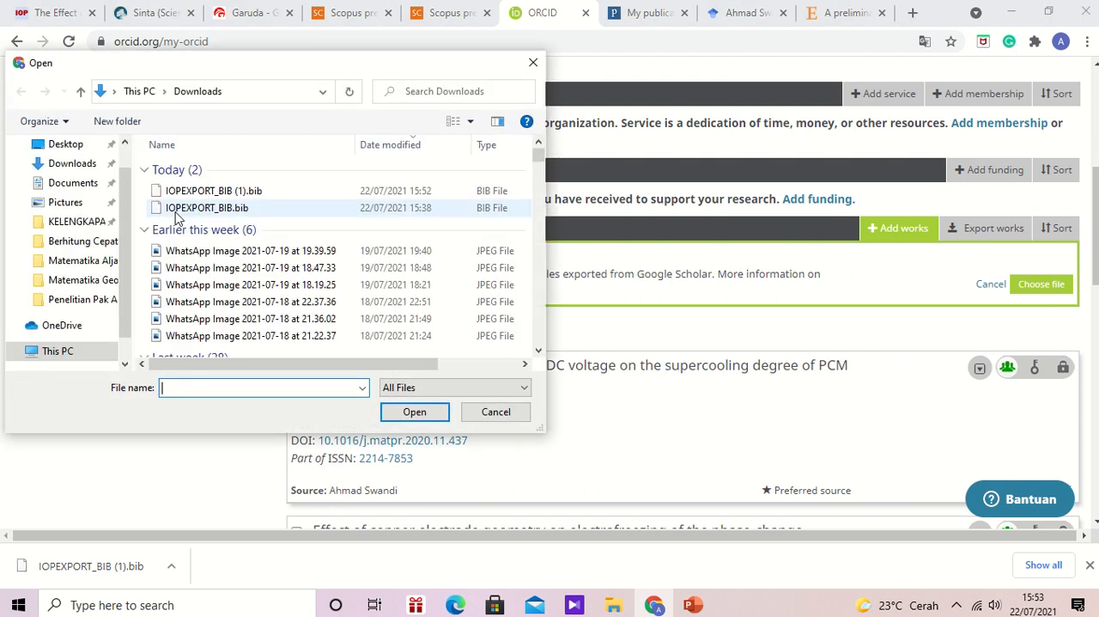
left_click(191, 191)
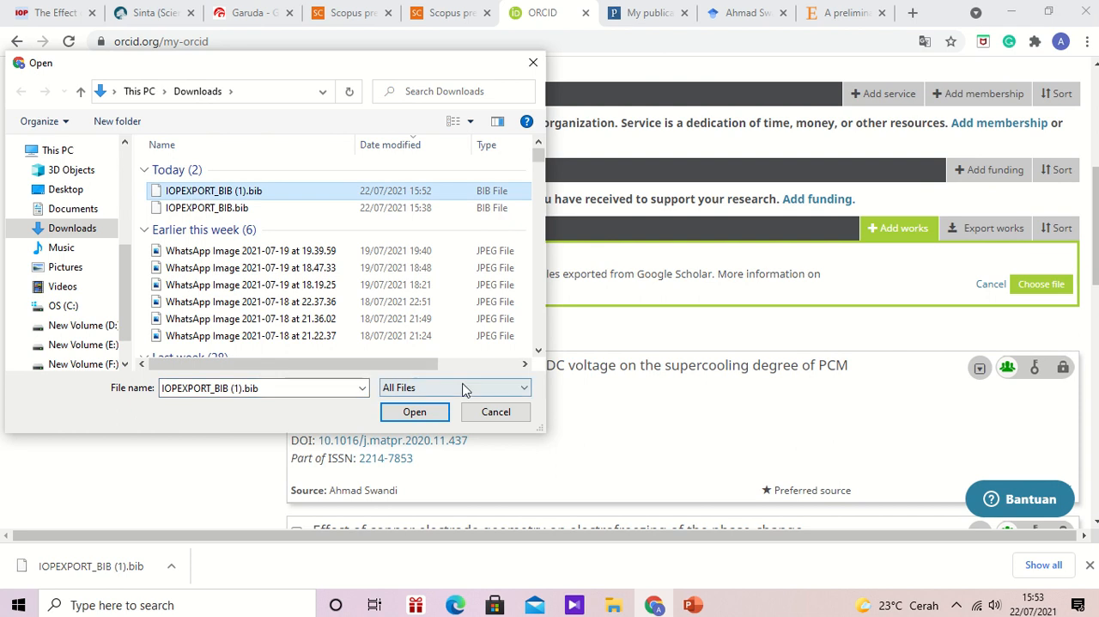
left_click(415, 411)
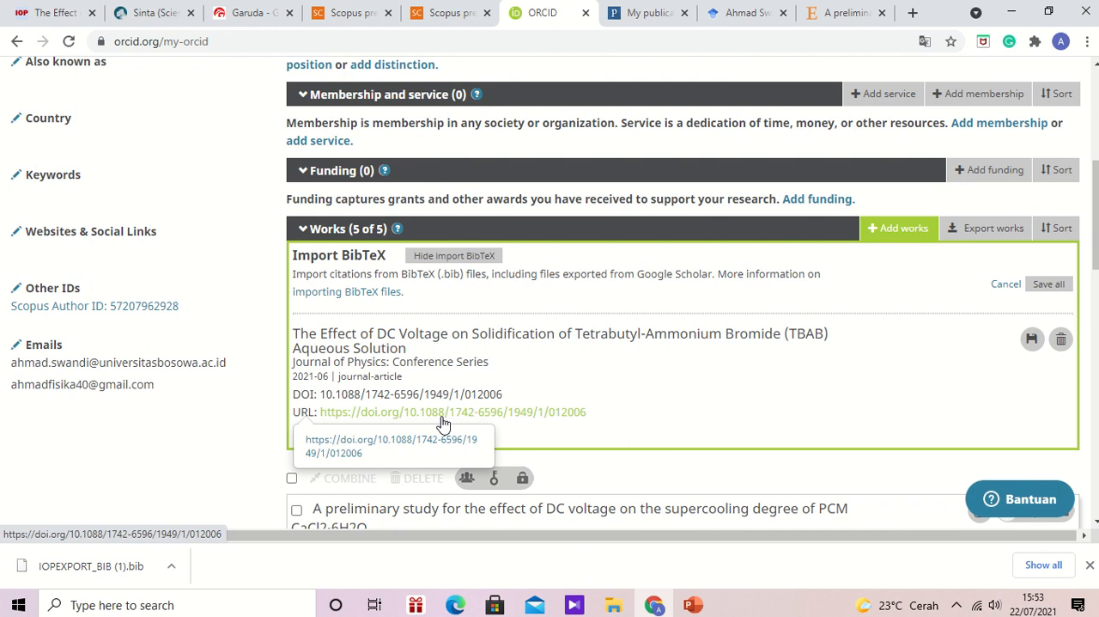
- Save the imported TBAB article to the ORCID works and copy its DOI, 10.1088/1742-6596/1949/1/012006
left_click(904, 235)
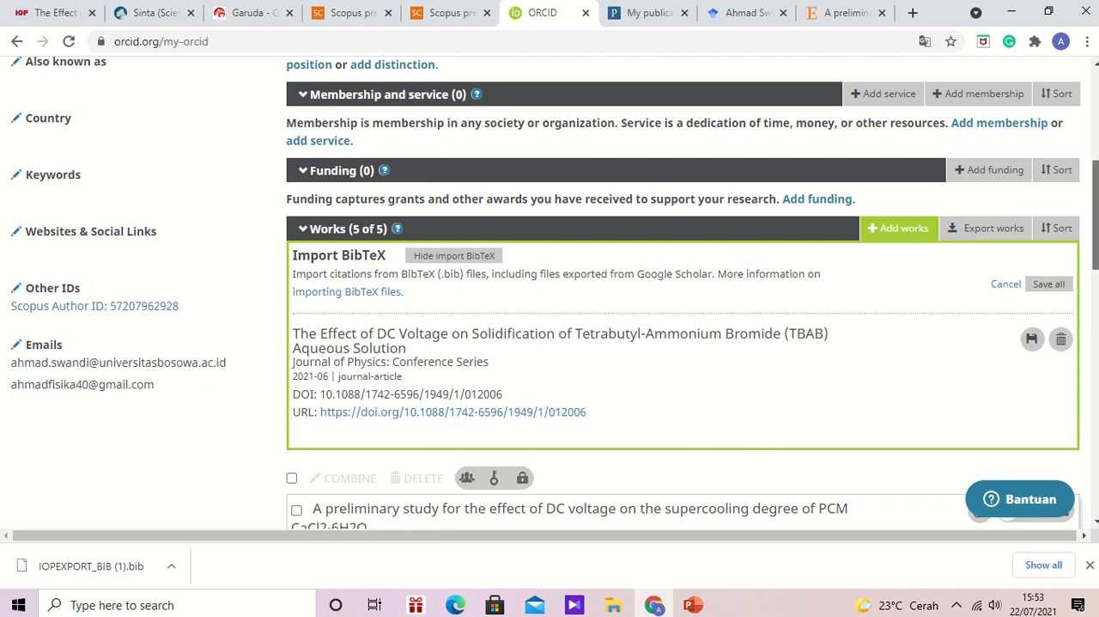
mouse_move(1096, 215)
left_mouse_down()
mouse_move(1096, 323)
mouse_move(1096, 233)
left_mouse_up()
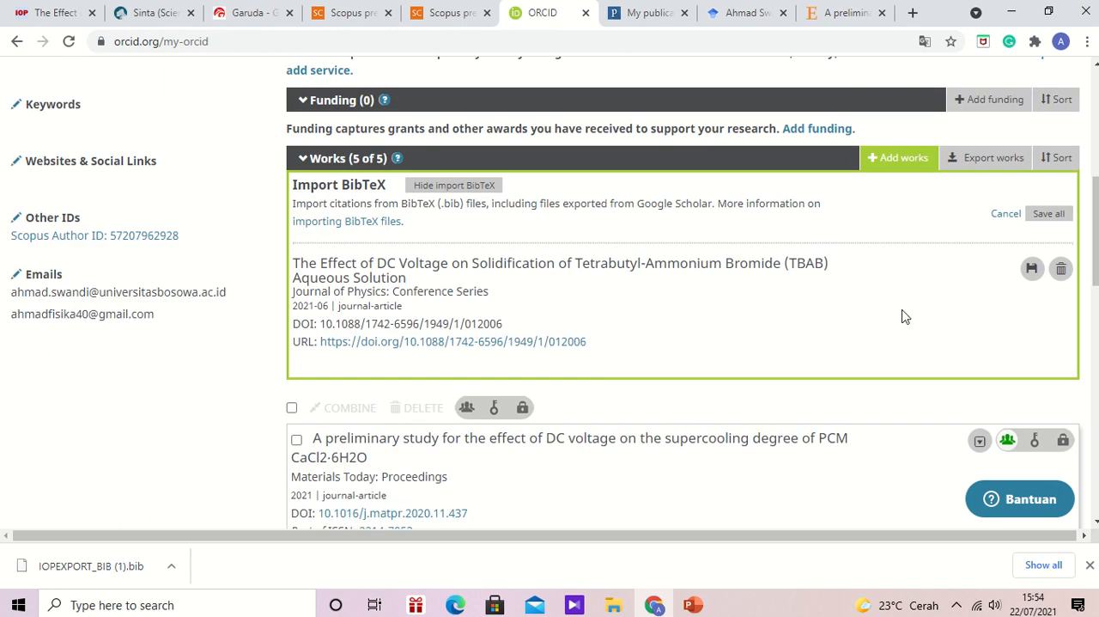
left_click(1033, 269)
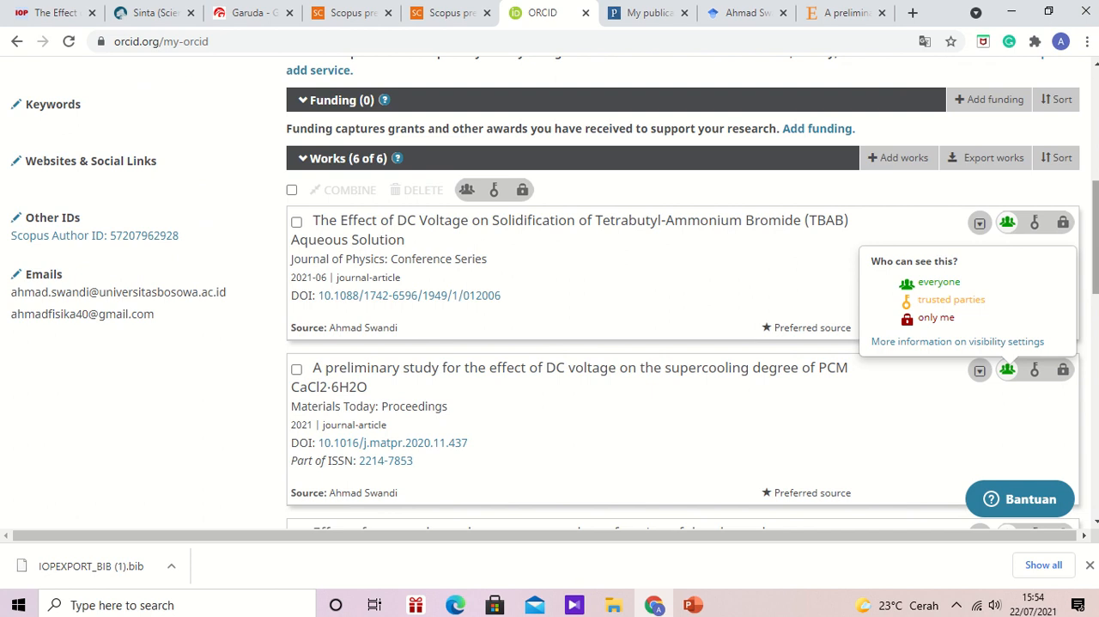
mouse_move(1093, 241)
left_mouse_down()
mouse_move(1091, 447)
mouse_move(1093, 226)
left_mouse_up()
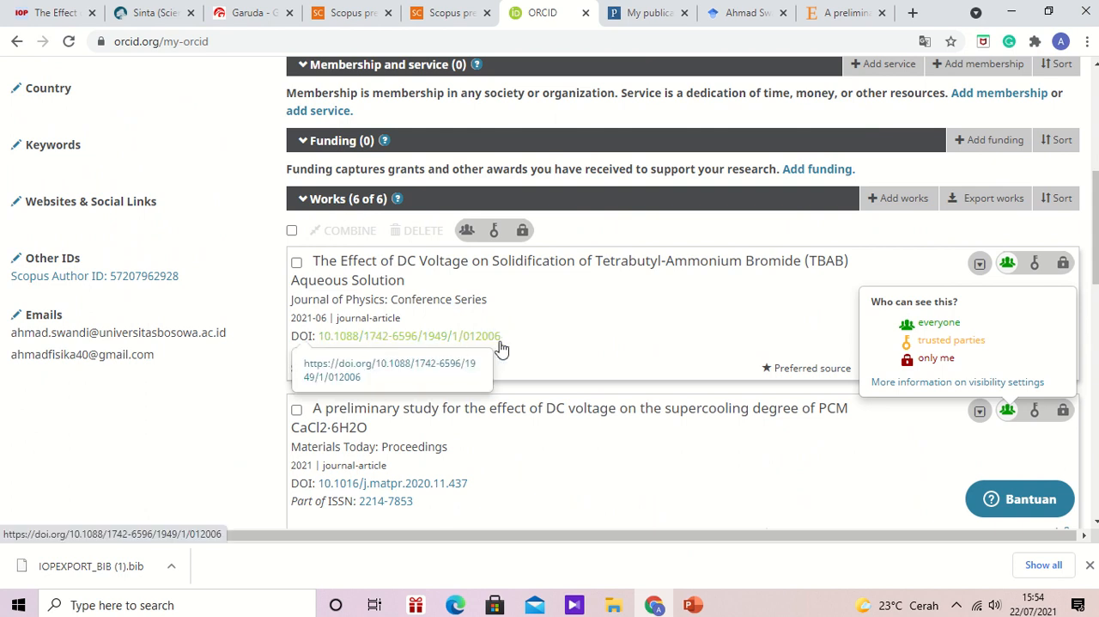
left_click_drag(501, 335, 317, 337)
key("ctrl+c")
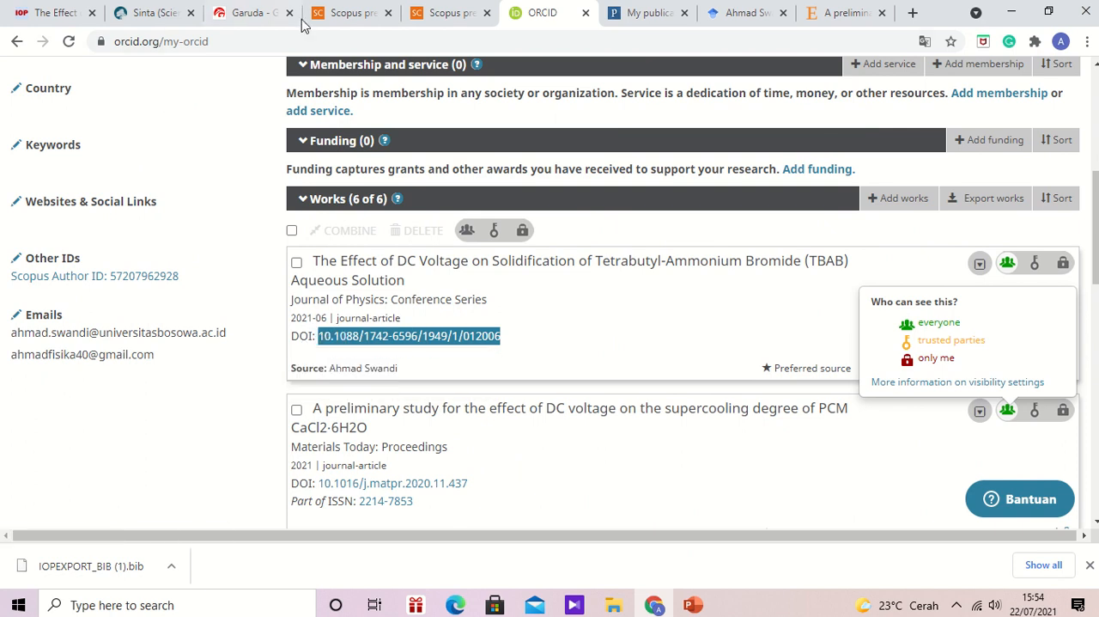
- Switch to the Scopus author feedback wizard and search for the missing document by DOI with 10.1088/1742-6596/1949/1/012006, closing the results when done
left_click(350, 14)
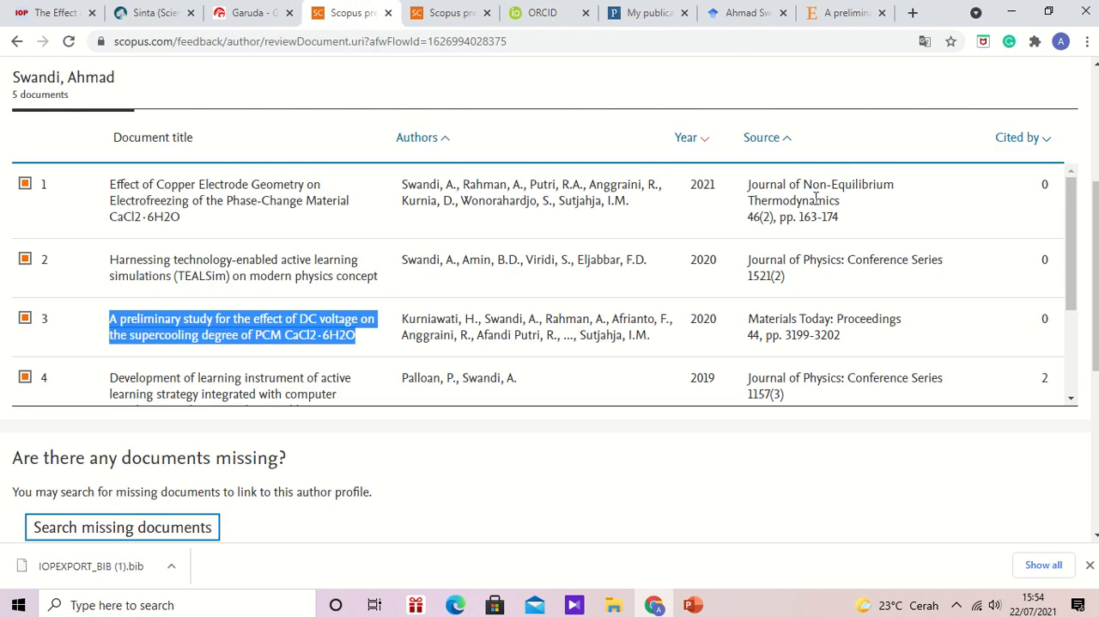
left_click_drag(1096, 266, 1096, 304)
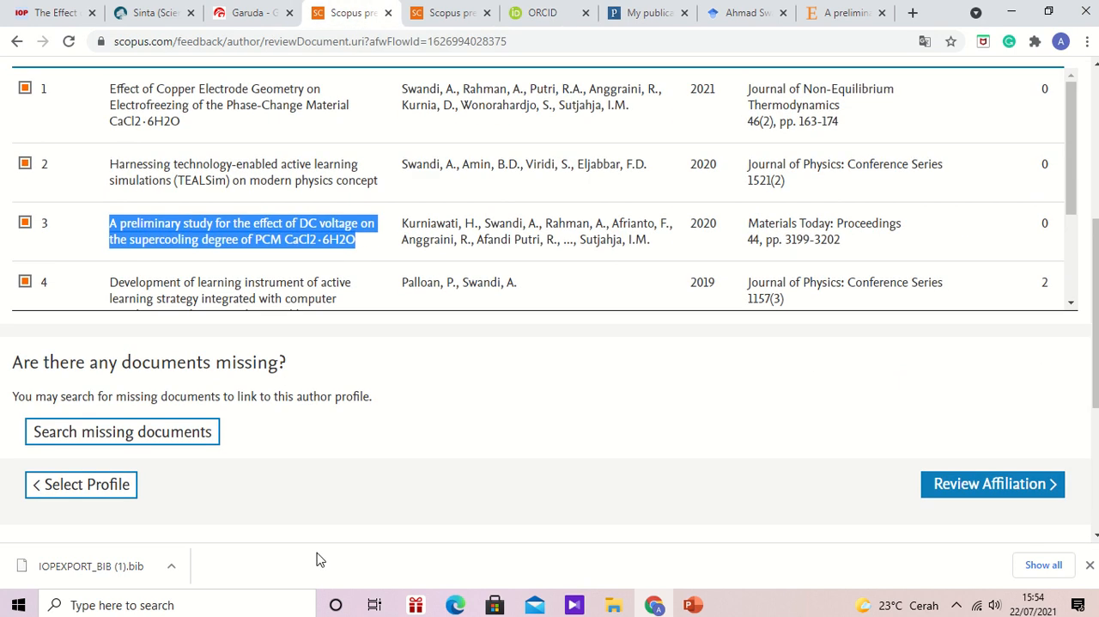
left_click(67, 448)
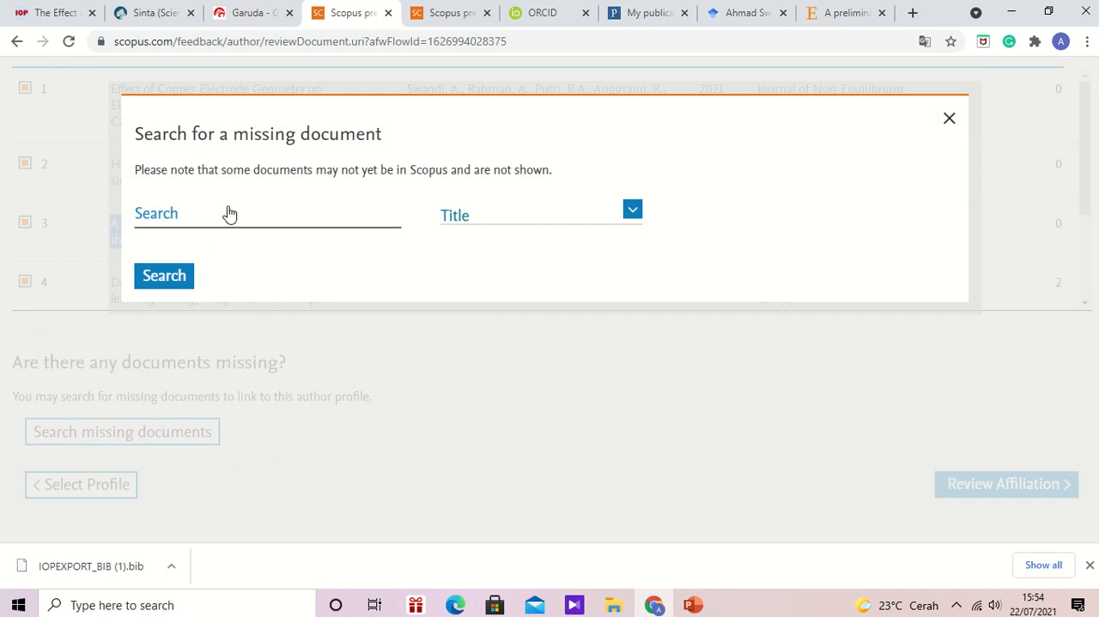
left_click(633, 212)
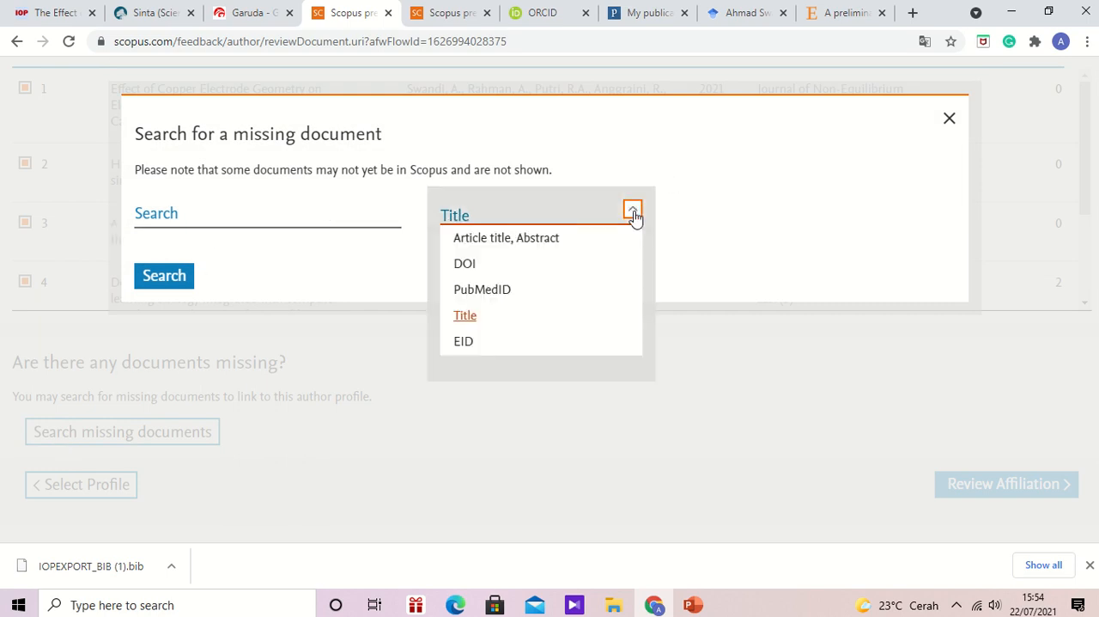
left_click(465, 265)
left_click(211, 221)
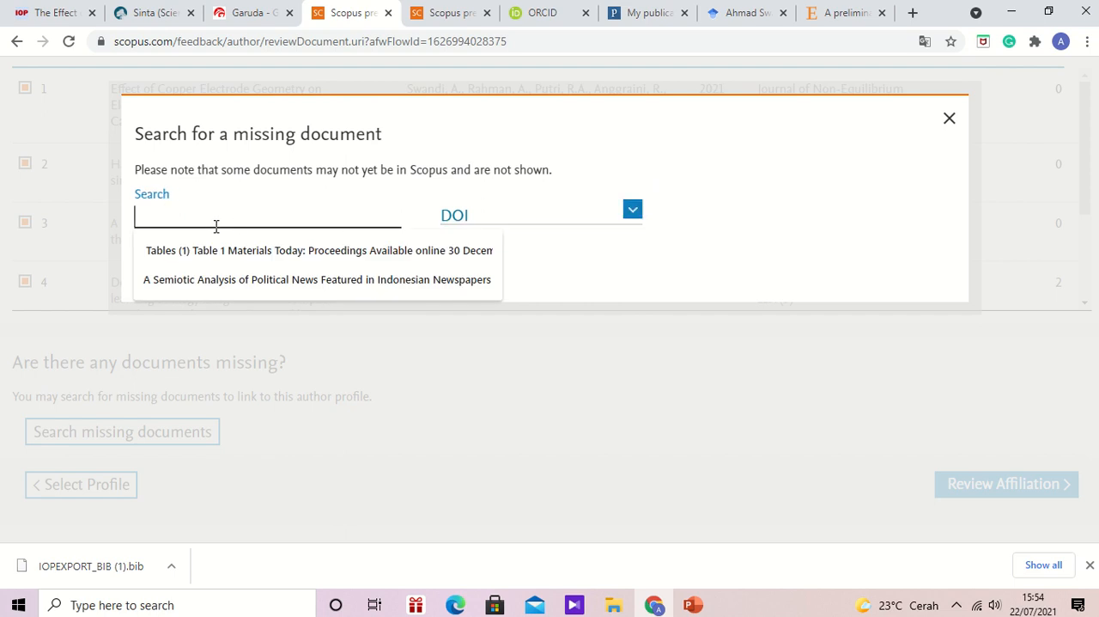
key("ctrl+v")
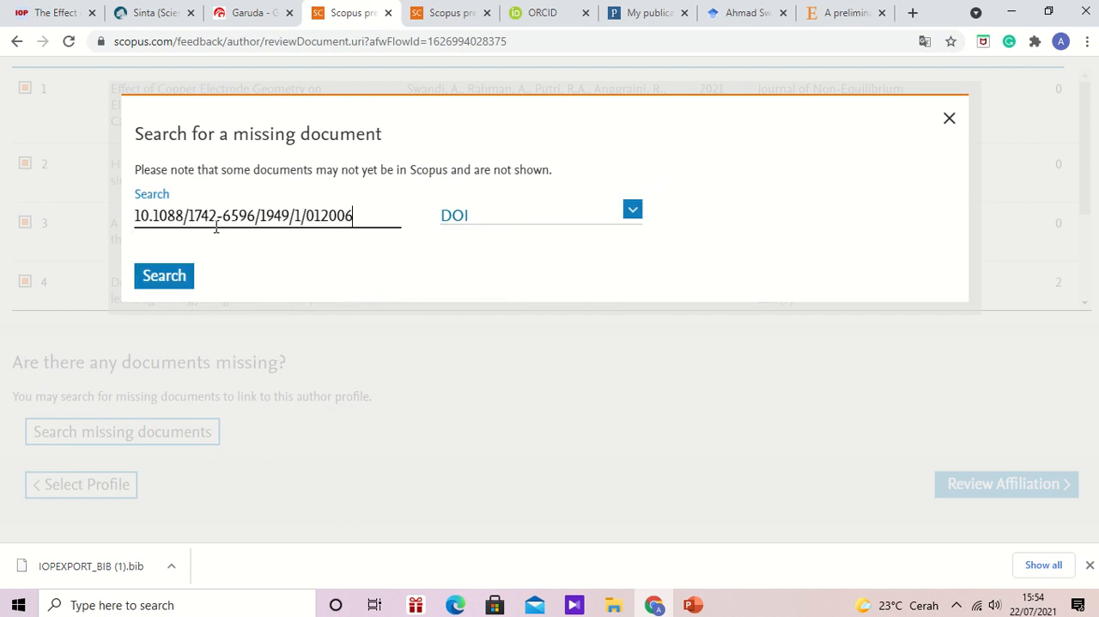
left_click(183, 285)
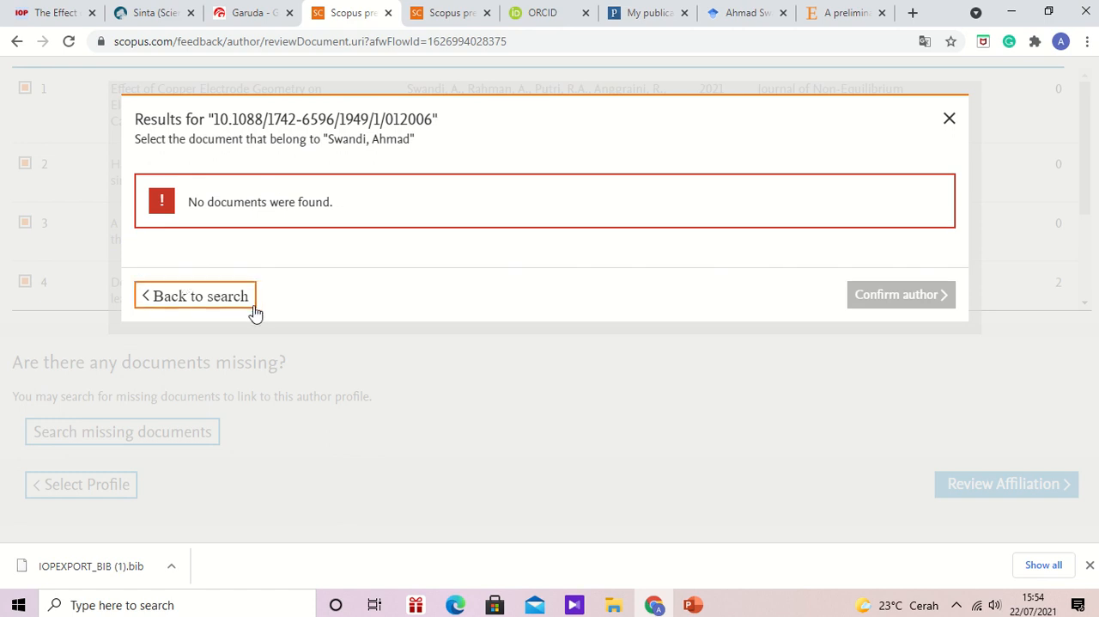
left_click(950, 121)
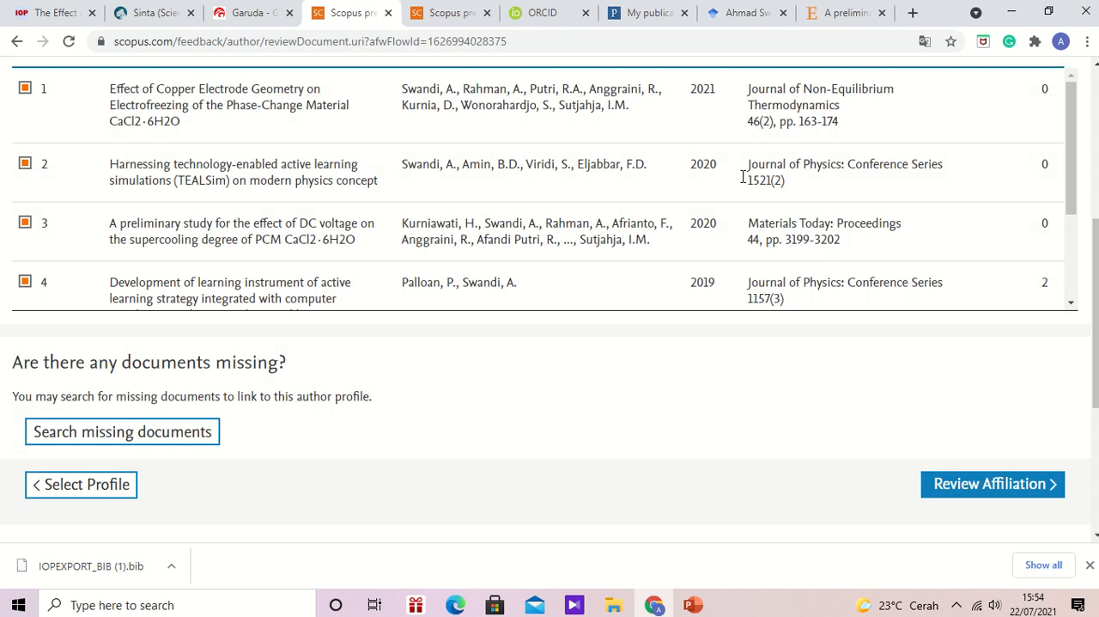
- Reopen the Scopus missing-document search set to DOI and copy the full DOI link of the TBAB article from the ORCID works
left_click(104, 441)
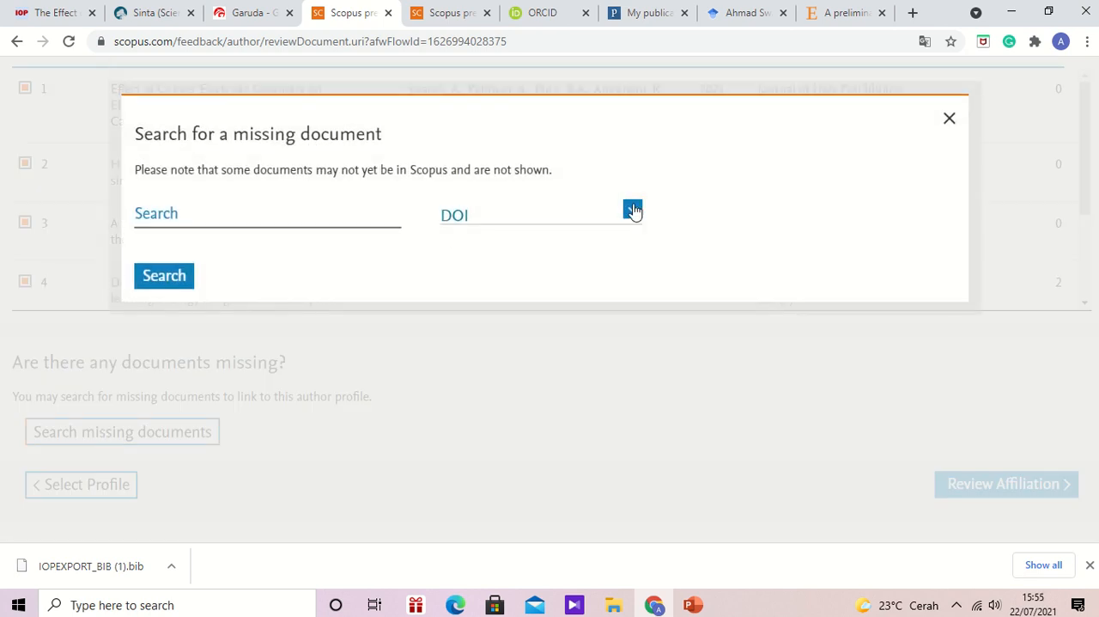
left_click(634, 212)
left_click(634, 211)
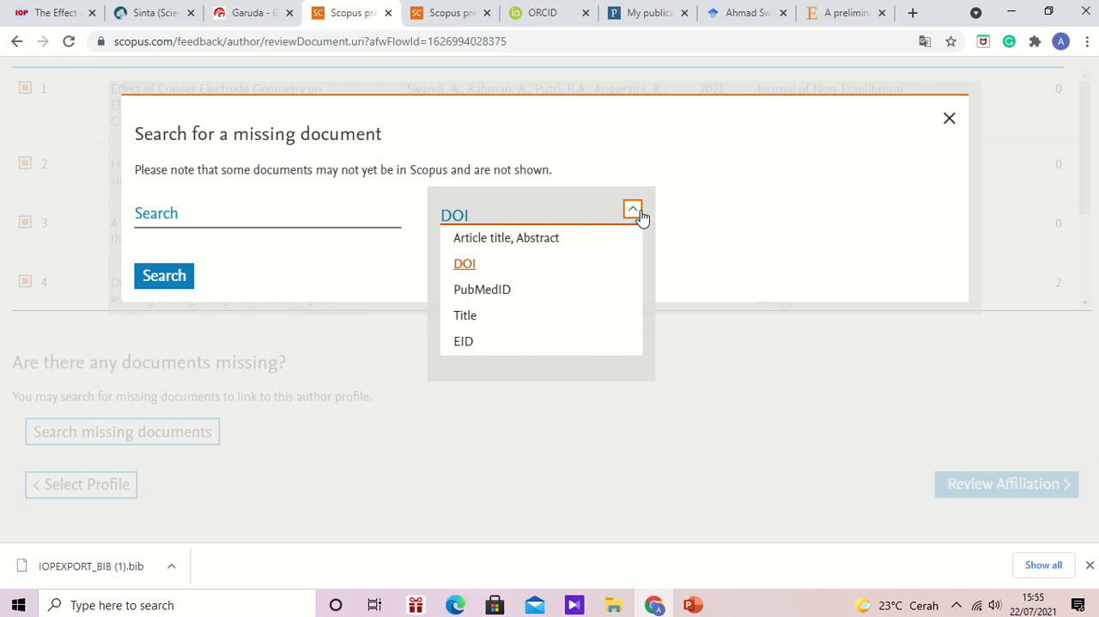
left_click(466, 268)
left_click(537, 19)
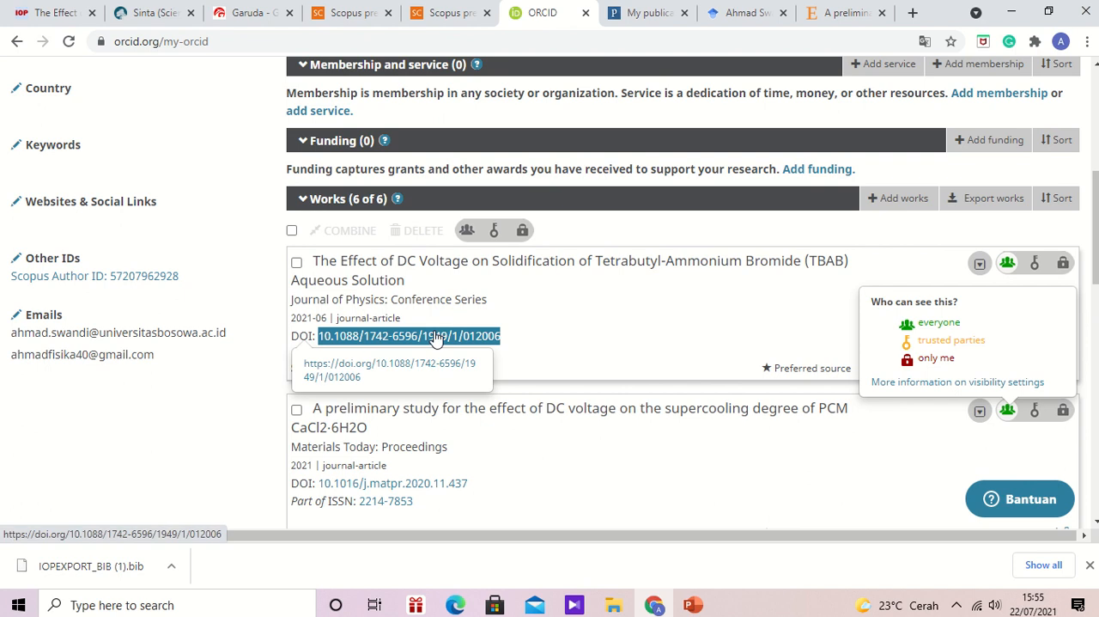
left_click_drag(362, 377, 304, 365)
key("ctrl+c")
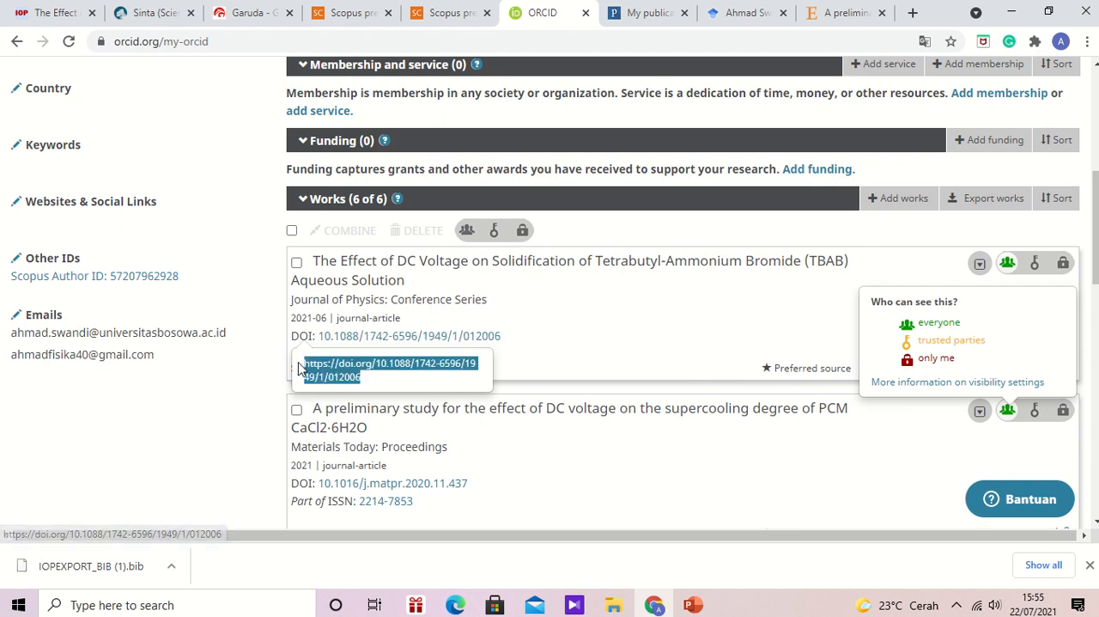
right_click(326, 378)
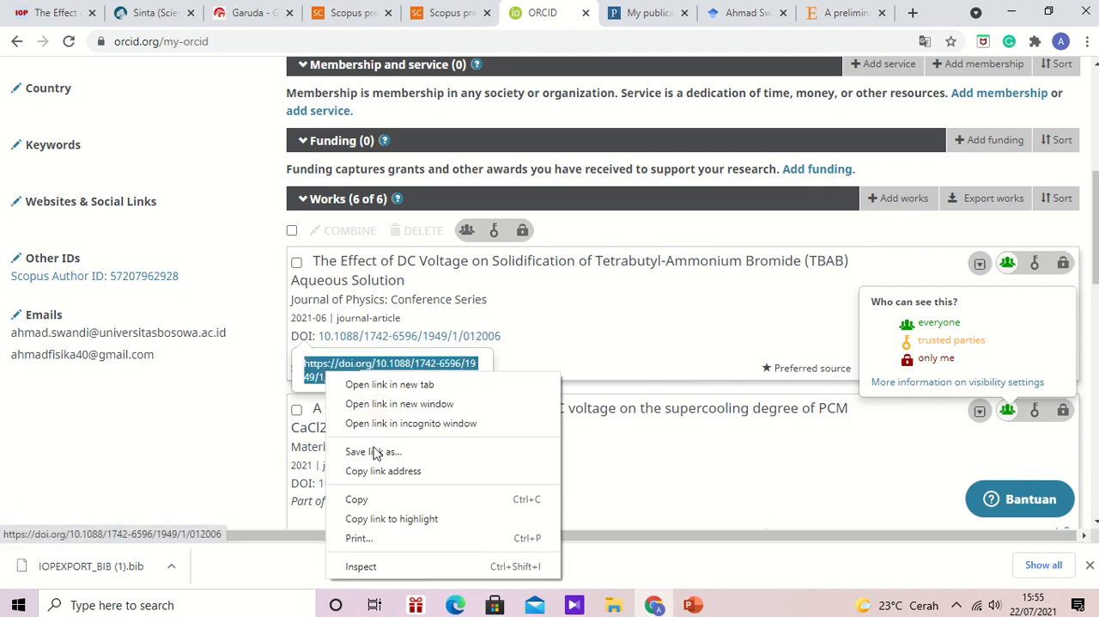
left_click(371, 502)
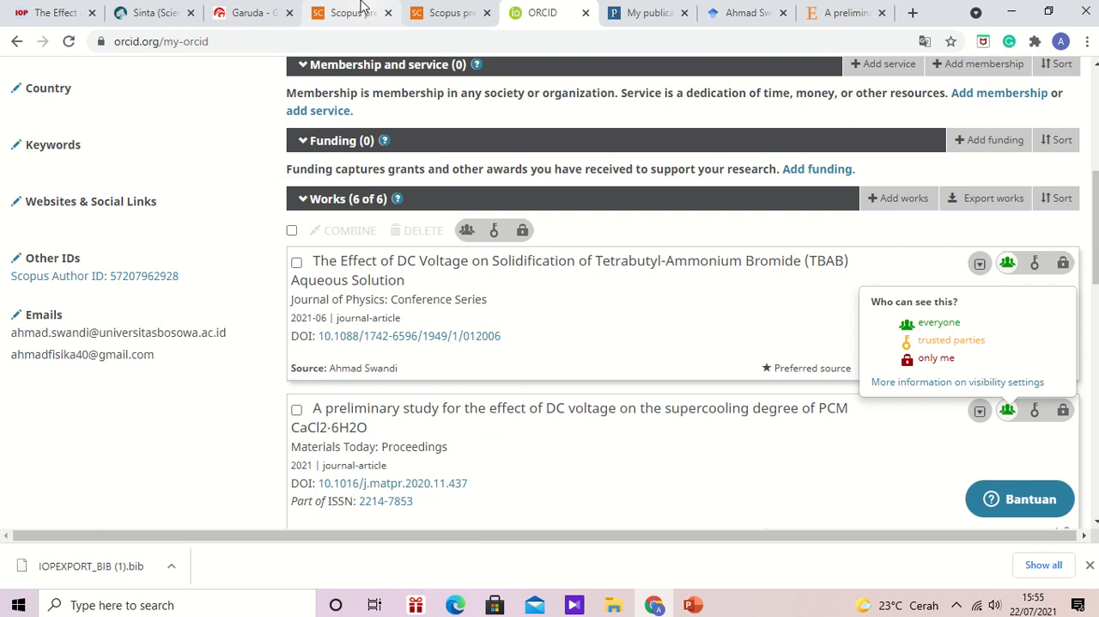
left_click(361, 12)
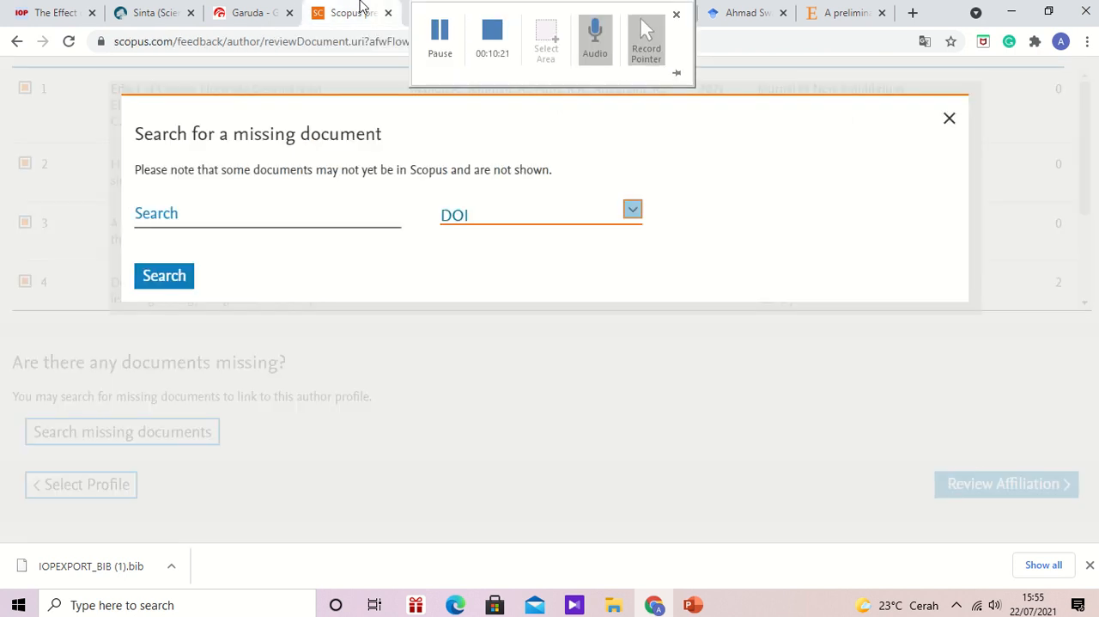
left_click(288, 218)
key("ctrl+v")
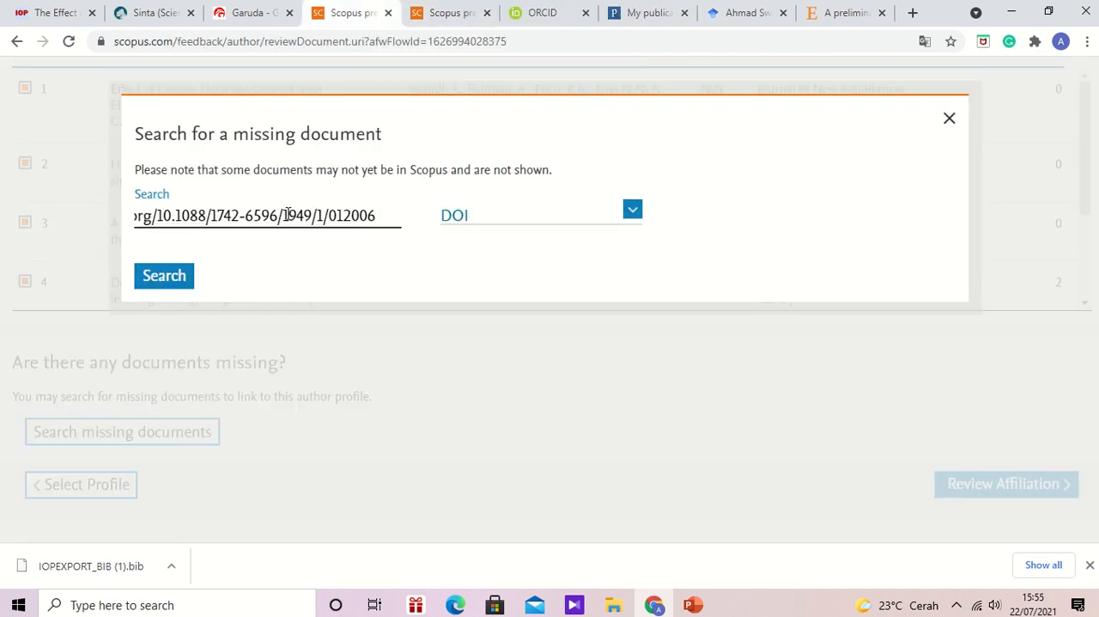
left_click(176, 281)
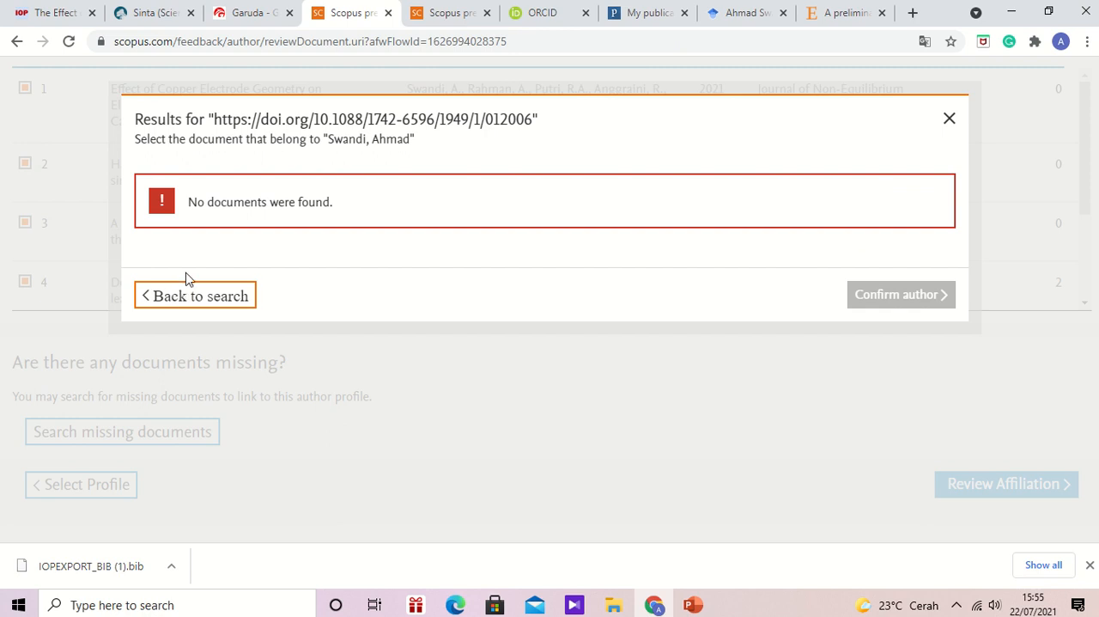
left_click(547, 12)
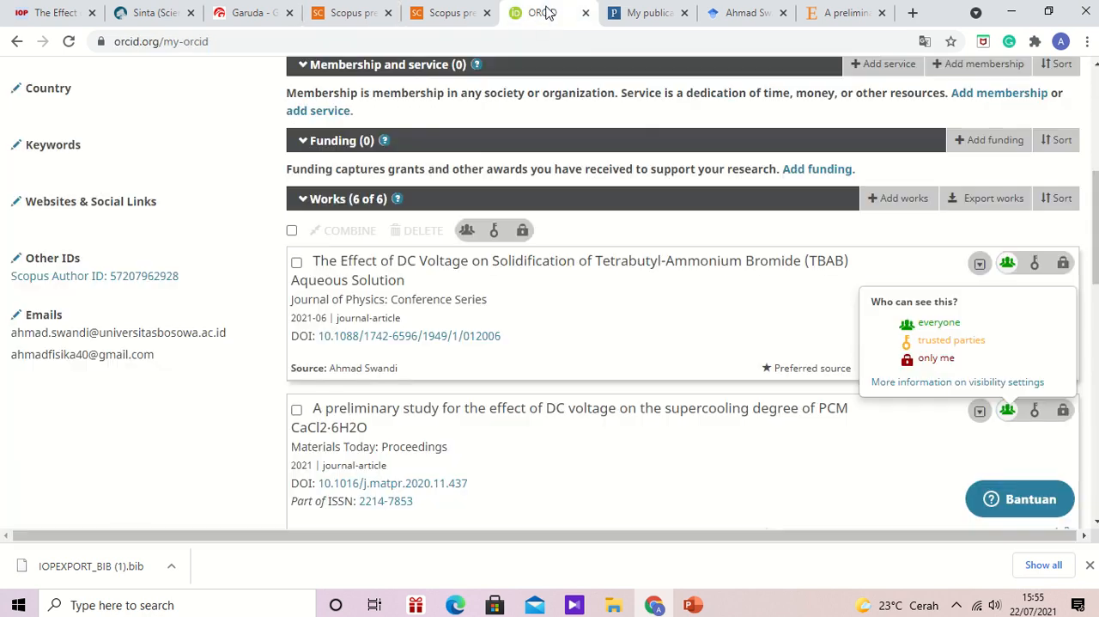
scroll(685, 292, "up", 1)
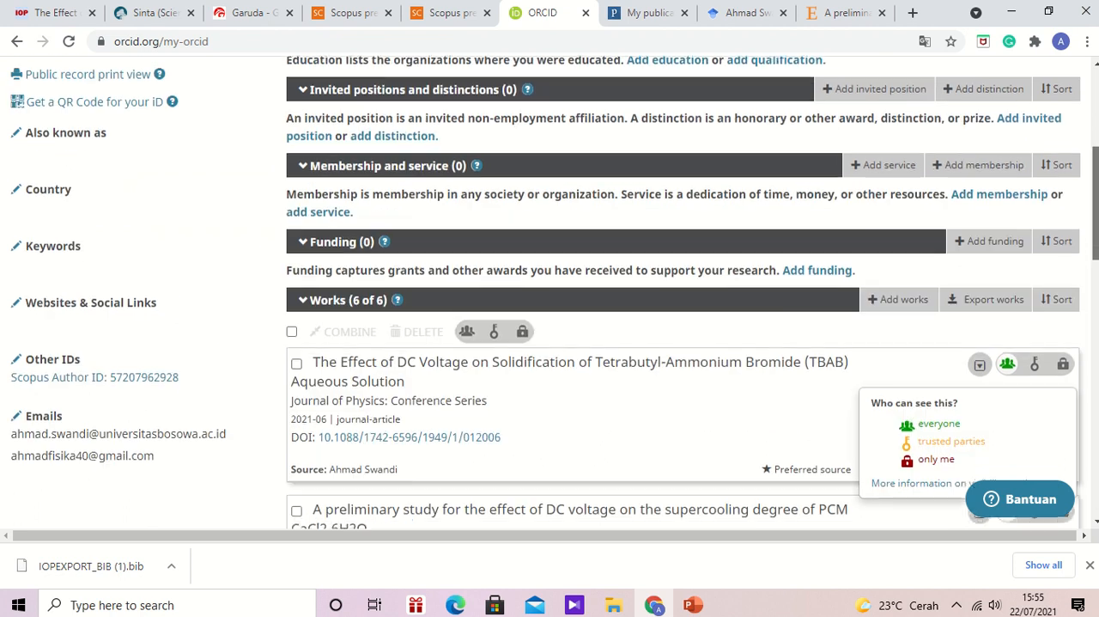
scroll(685, 292, "down", 3)
scroll(684, 292, "up", 2)
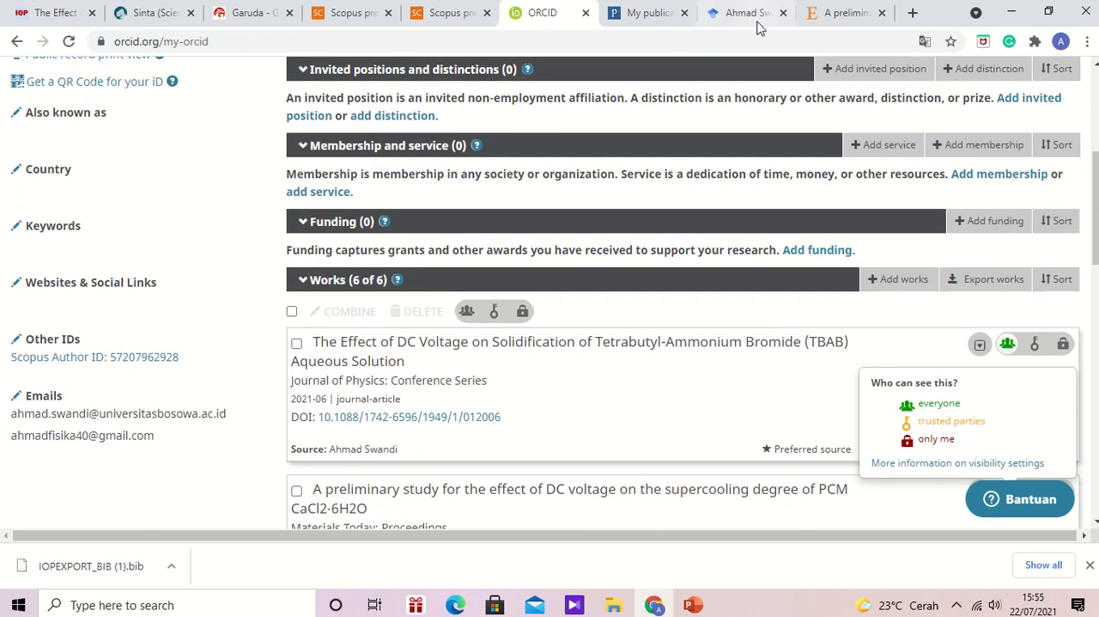
- Switch to Publons, sync its publications from the ORCID record, and review the resulting list of publication records
left_click(651, 12)
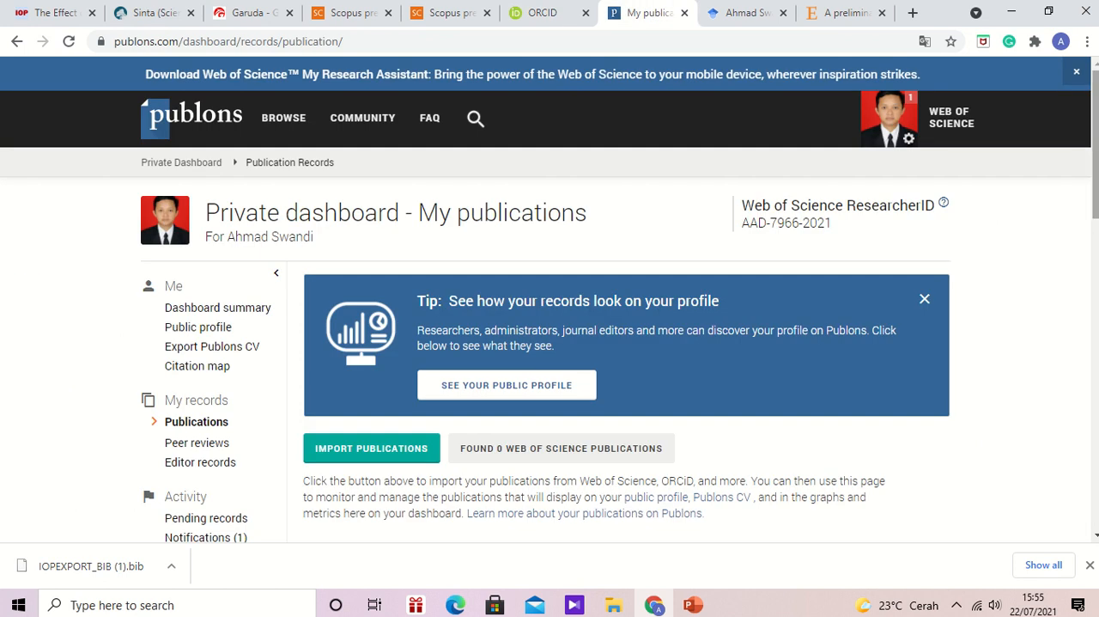
left_click_drag(1096, 172, 1097, 148)
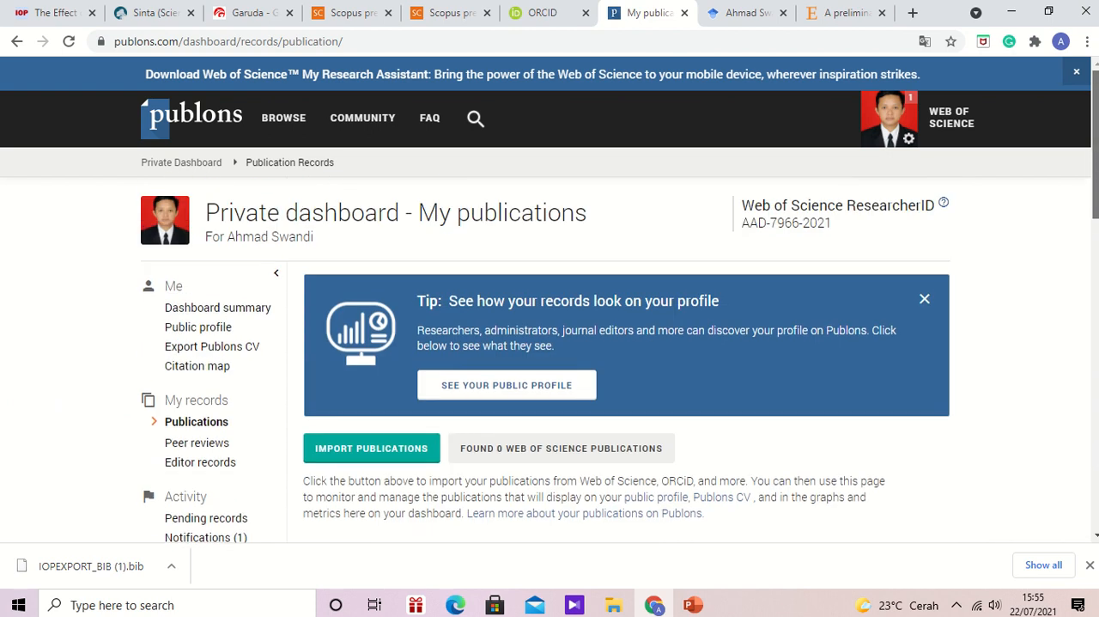
left_click(359, 457)
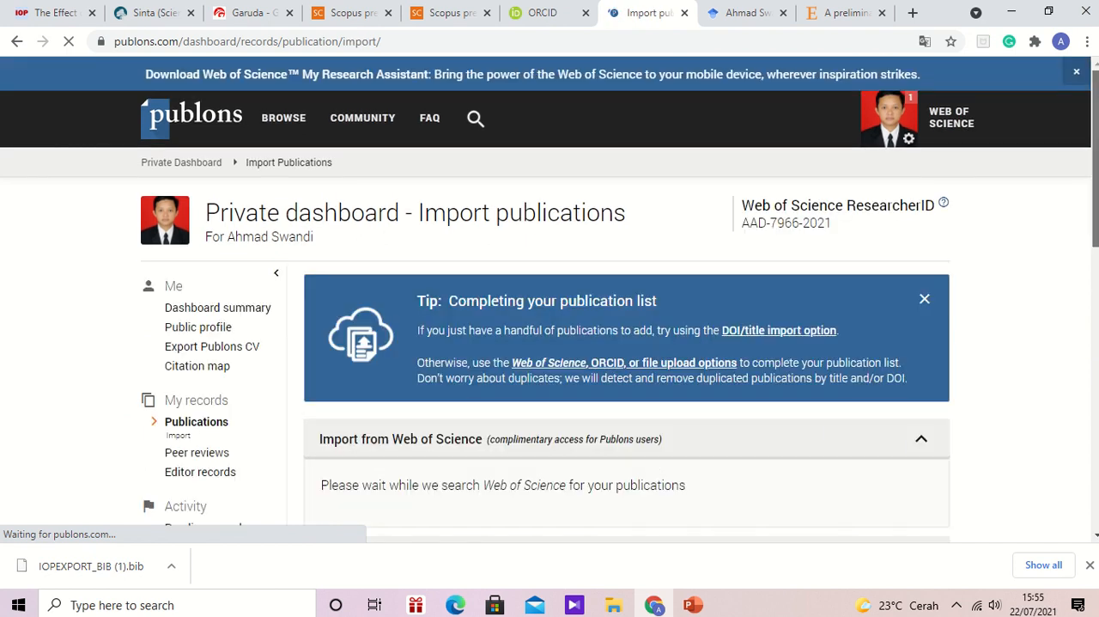
scroll(1094, 172, "down", 3)
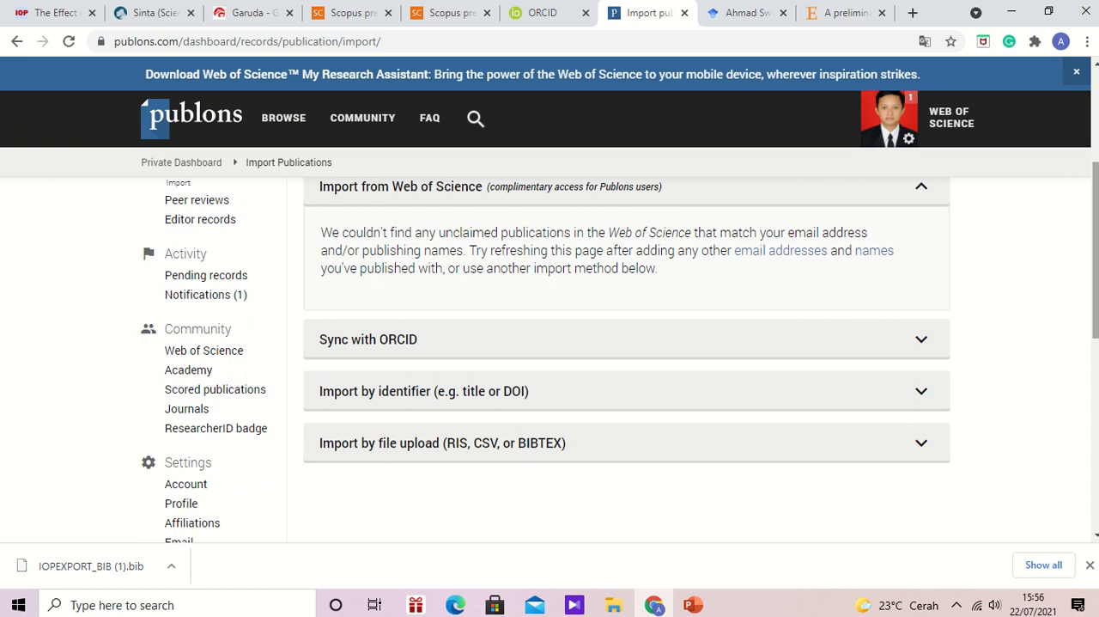
left_click(478, 353)
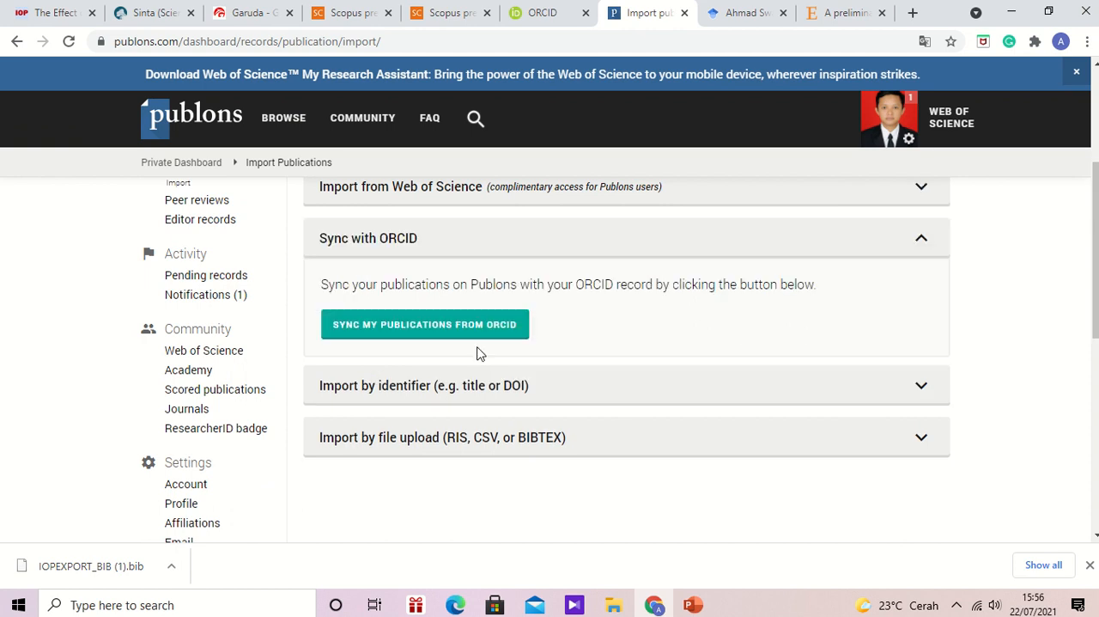
left_click(426, 332)
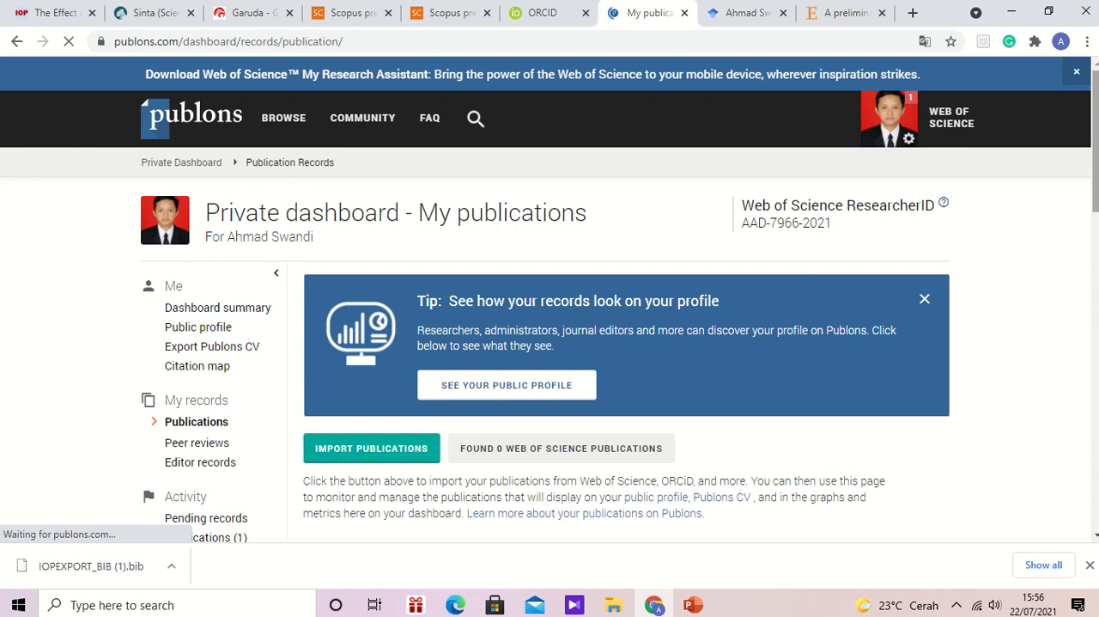
scroll(677, 312, "down", 4)
scroll(755, 362, "down", 4)
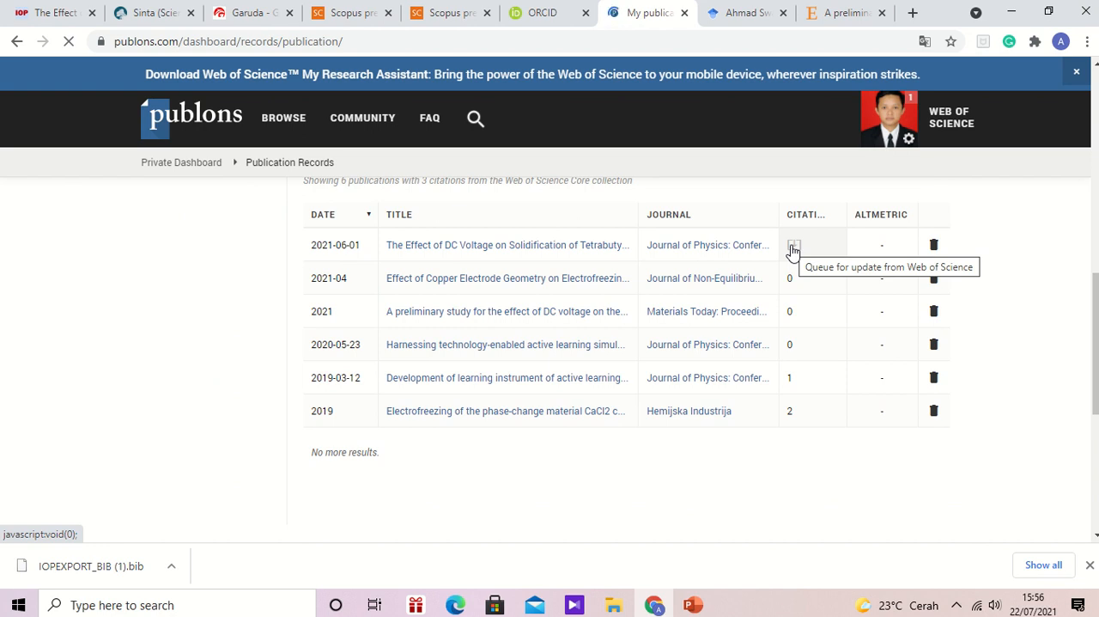
left_click_drag(1096, 403, 1092, 178)
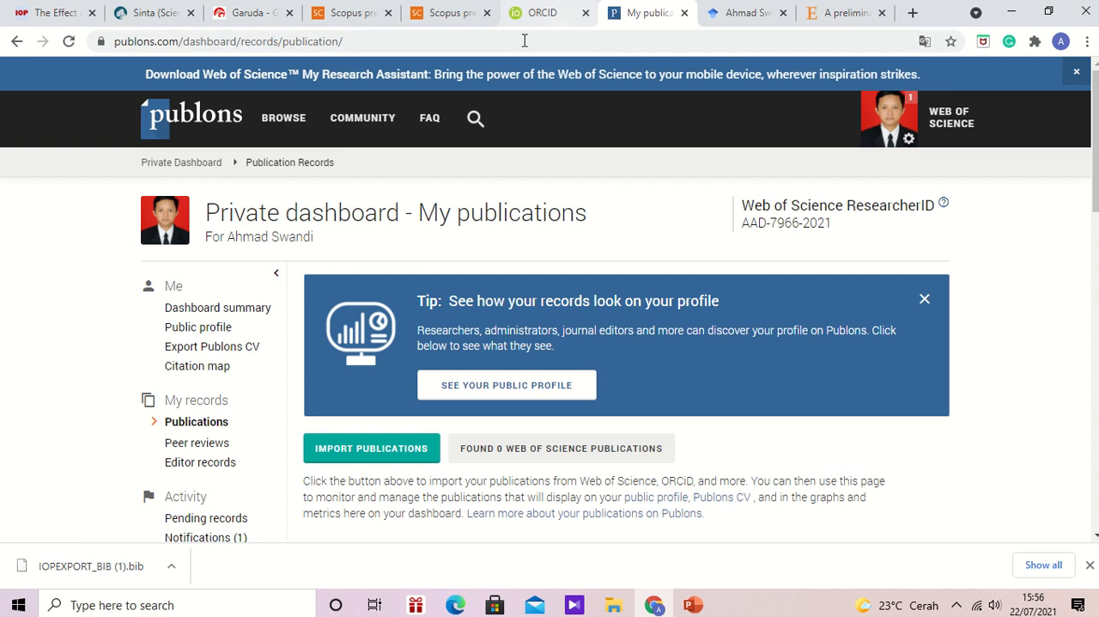
- Reopen the Publons publication import page and review the available import methods
left_click(398, 455)
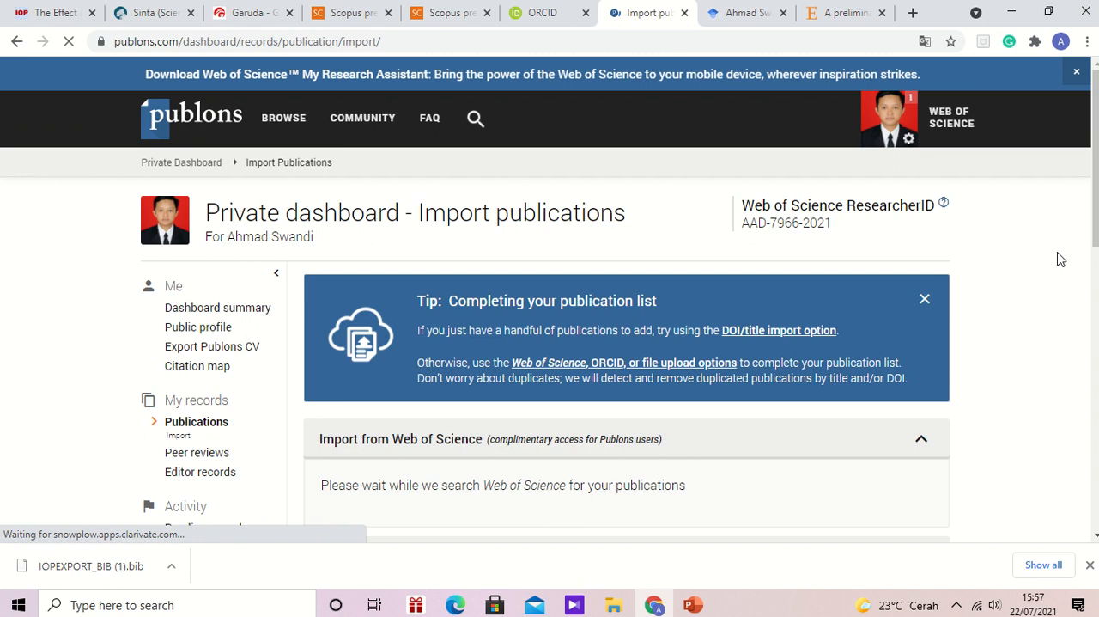
scroll(1095, 249, "down", 3)
left_click_drag(1096, 257, 1096, 221)
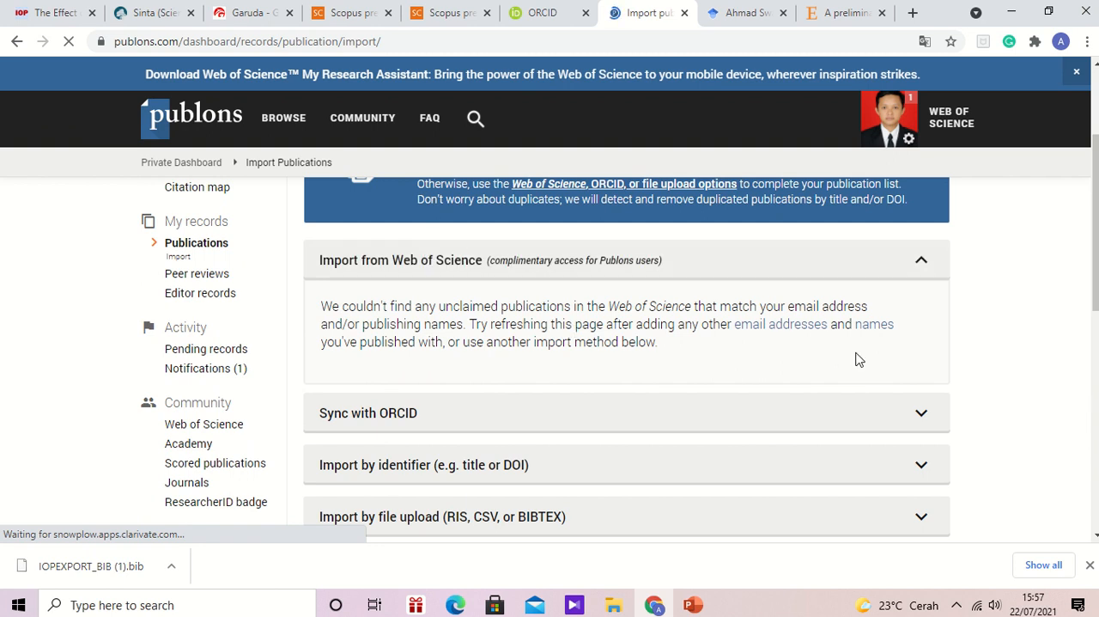
left_click_drag(1095, 257, 1095, 274)
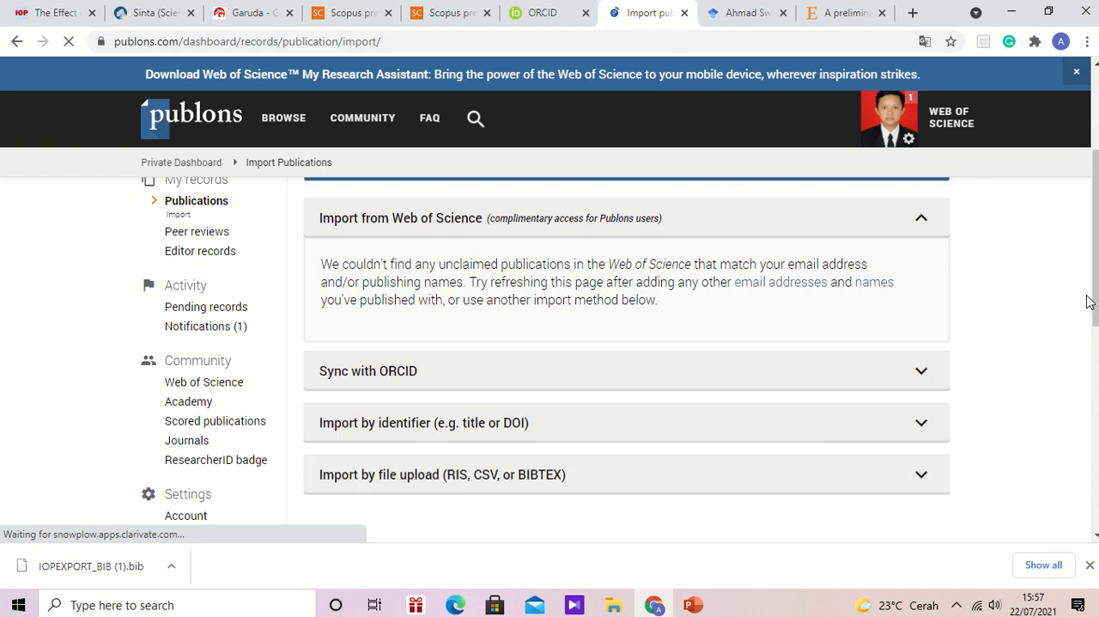
left_click_drag(1096, 303, 1096, 224)
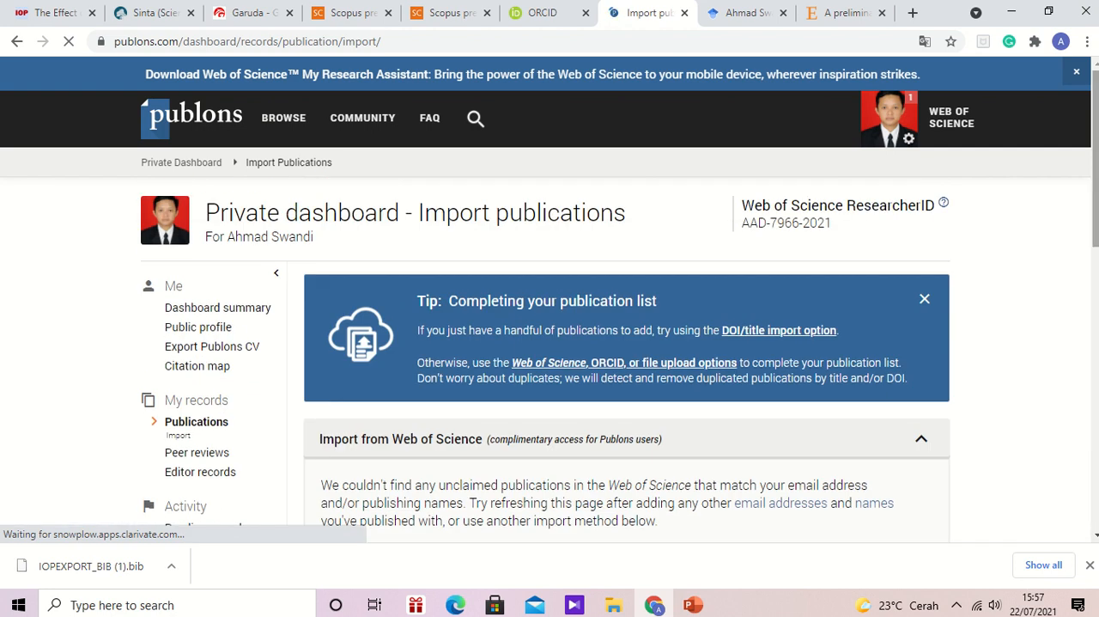